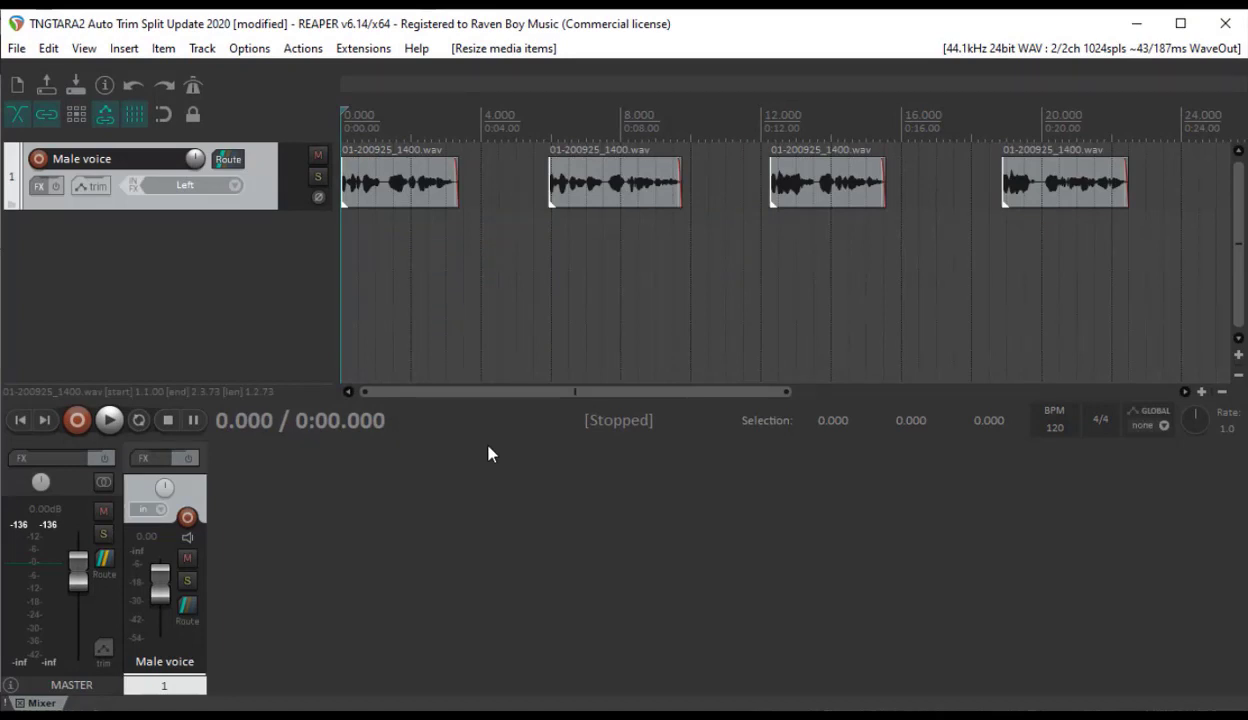
# - Highlight each of the three silent gaps between the voice items in turn and clear the time selection
pyautogui.moveTo(462, 222); pyautogui.dragTo(549, 272)
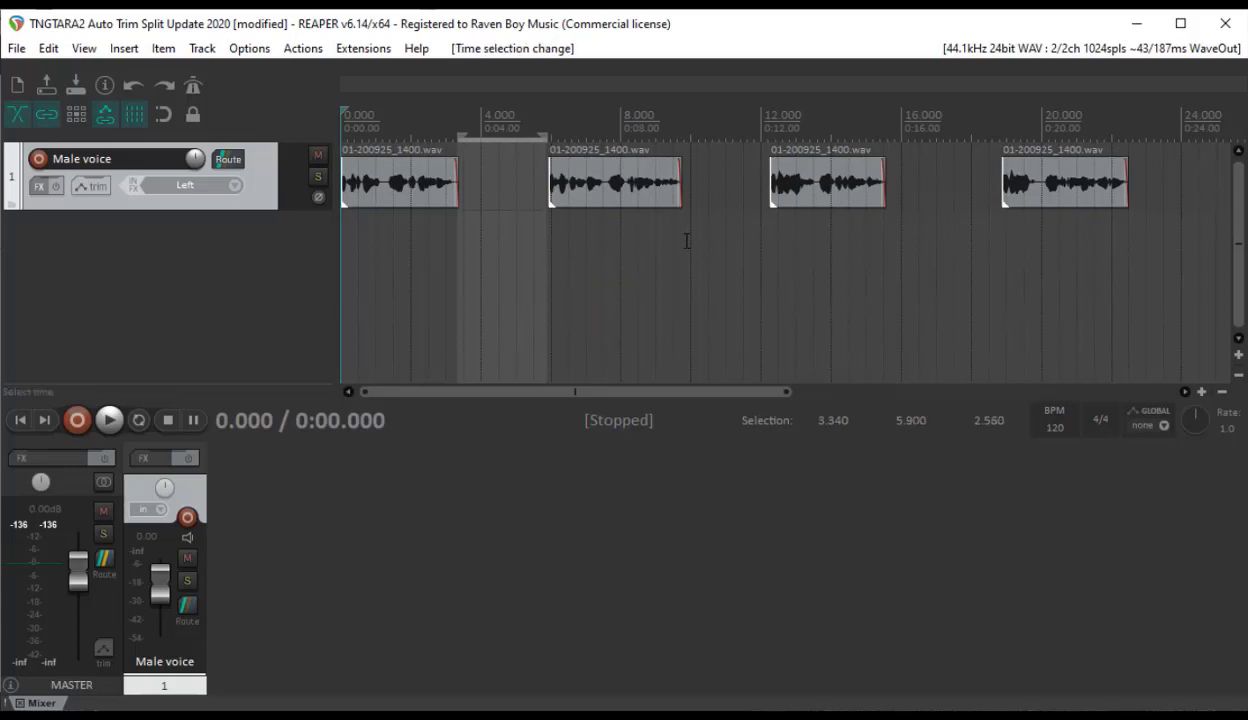
pyautogui.moveTo(684, 244); pyautogui.dragTo(770, 300)
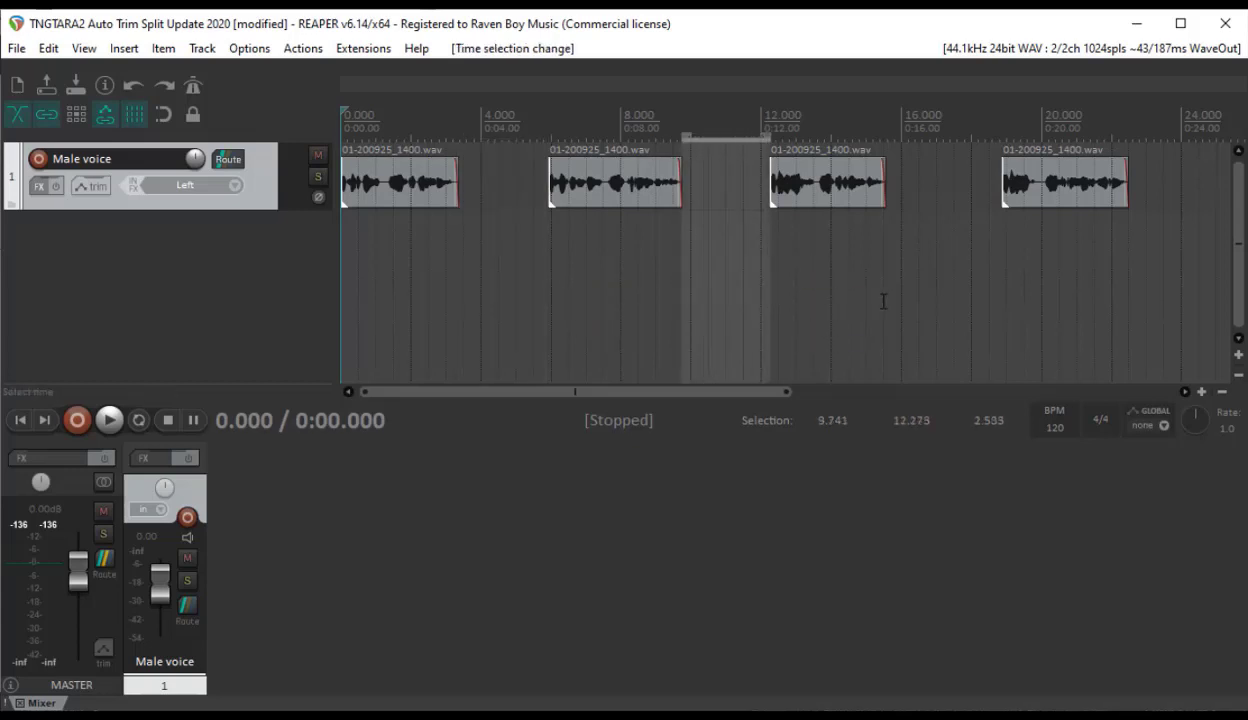
pyautogui.moveTo(887, 248); pyautogui.dragTo(1000, 305)
pyautogui.click(547, 282)
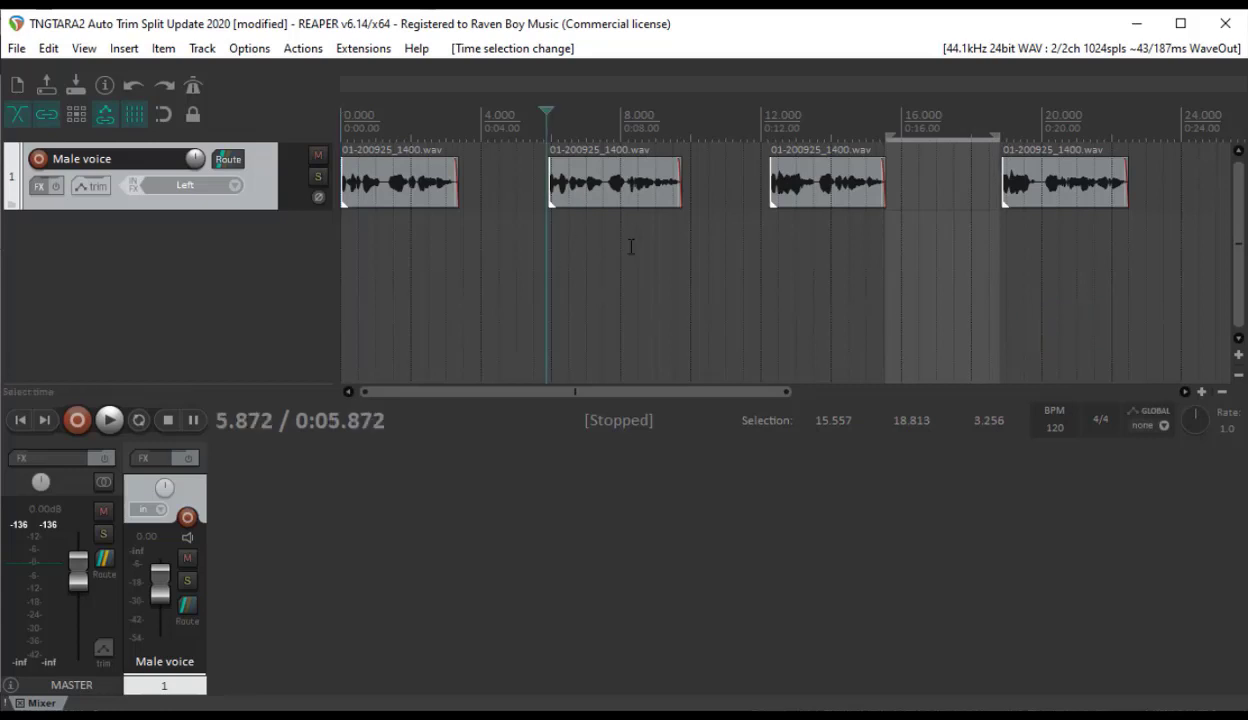
pyautogui.press('Escape')
# - Shift the second, third and fourth voice items individually to slightly earlier positions and return the playhead to the project start
pyautogui.moveTo(586, 187)
pyautogui.mouseDown()
pyautogui.moveTo(596, 186)
pyautogui.moveTo(564, 182)
pyautogui.mouseUp()
pyautogui.moveTo(816, 200); pyautogui.dragTo(788, 200)
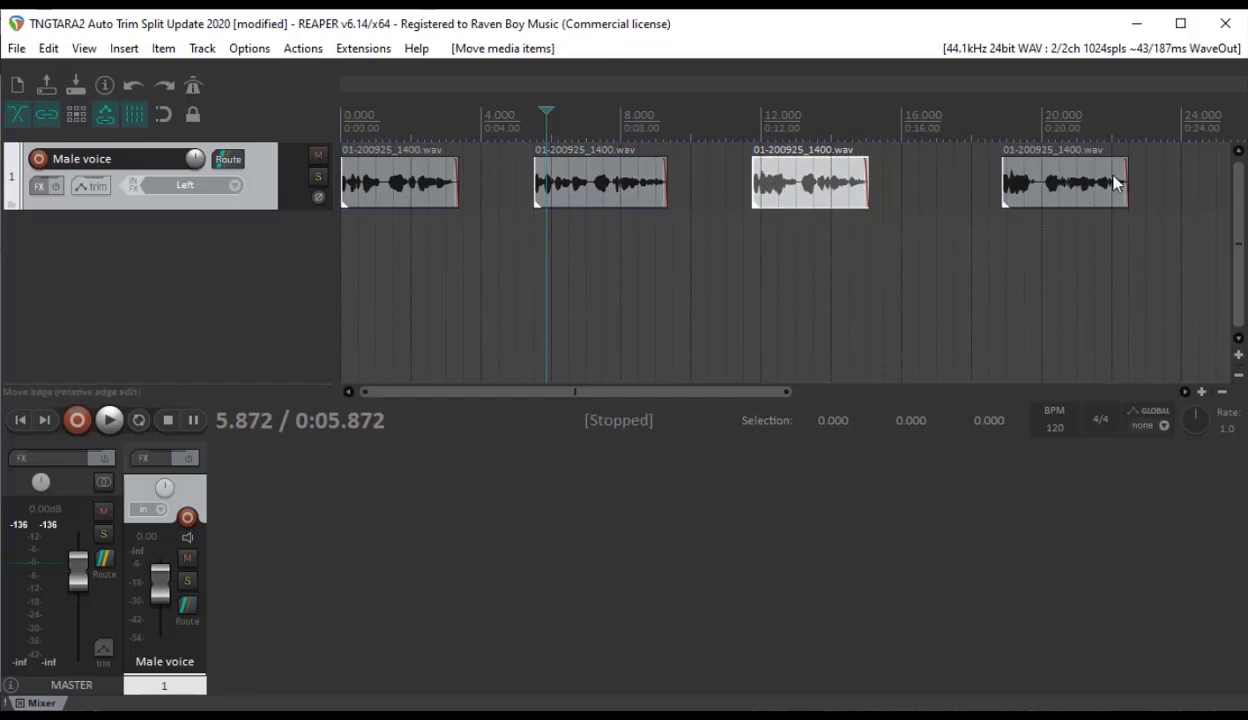
pyautogui.moveTo(1085, 176); pyautogui.dragTo(1053, 182)
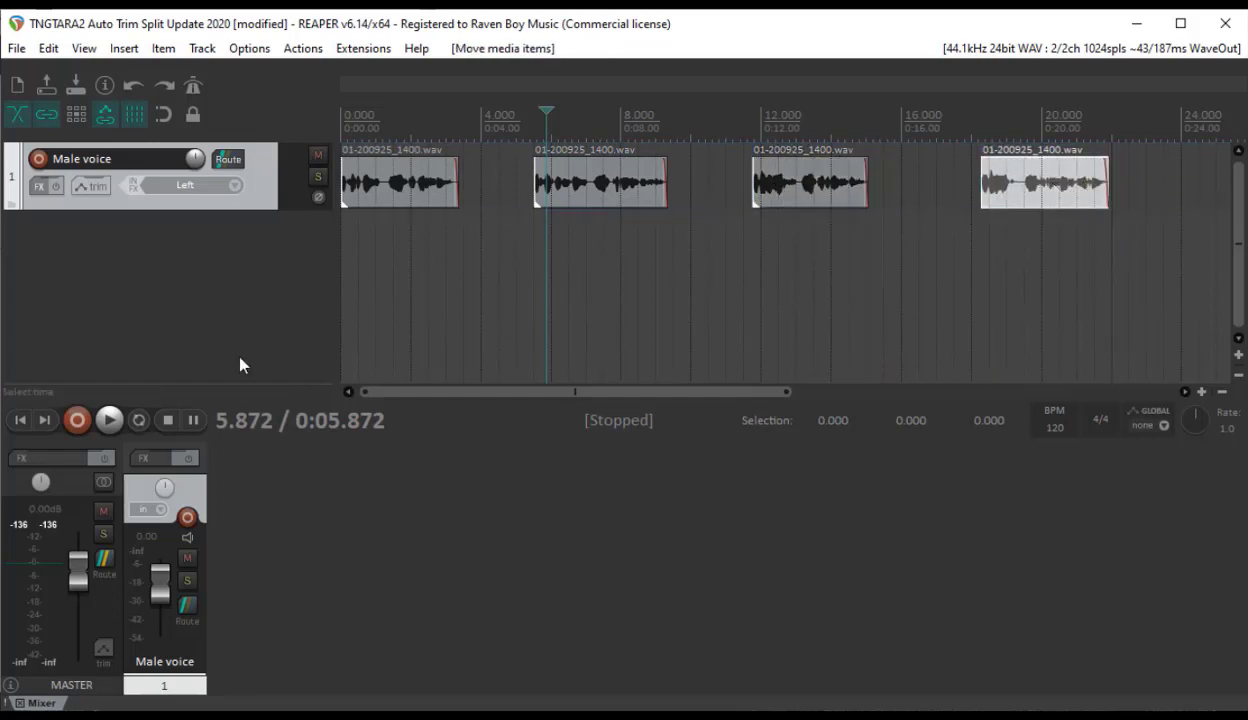
pyautogui.click(19, 420)
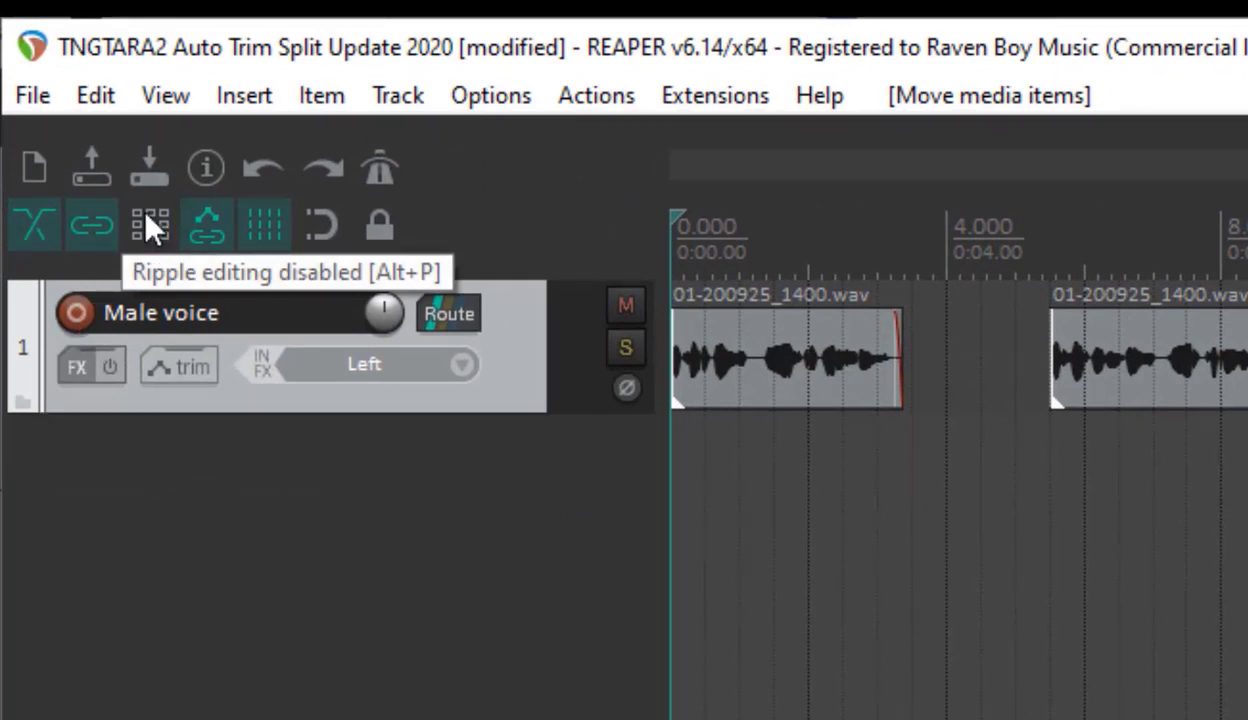
# - Cycle ripple editing through the per-track and all-tracks modes back to disabled
pyautogui.click(146, 214)
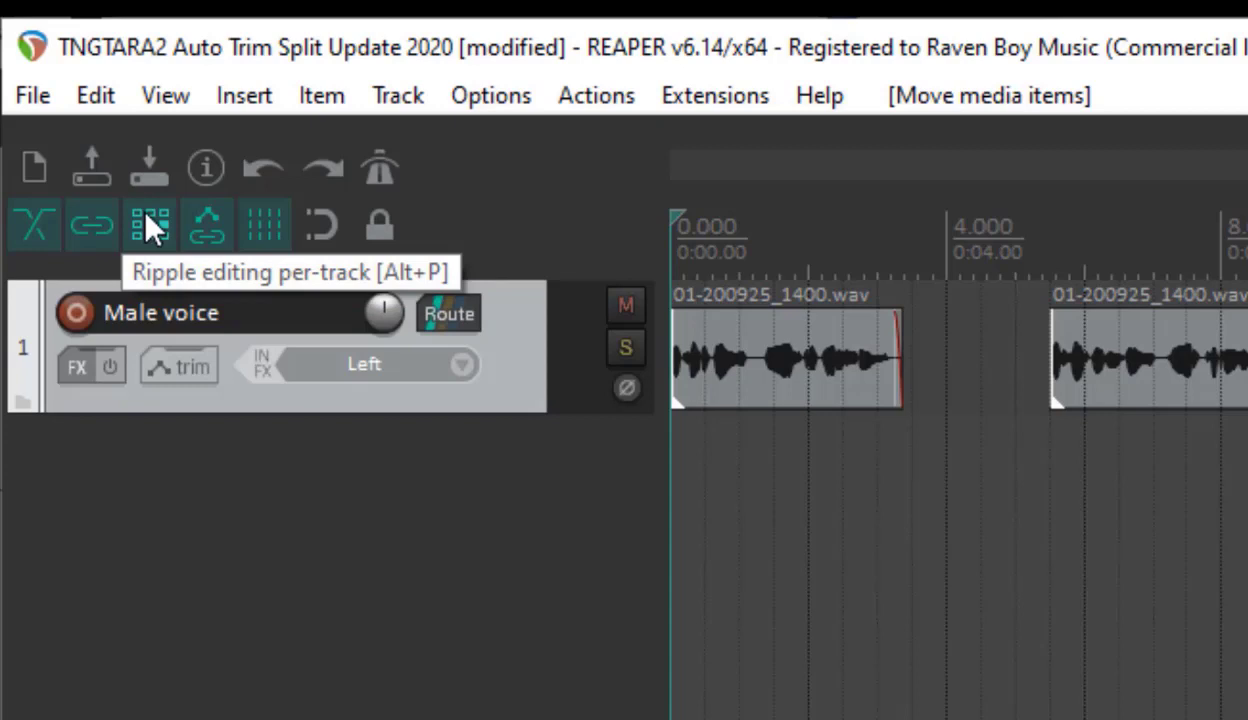
pyautogui.click(145, 213)
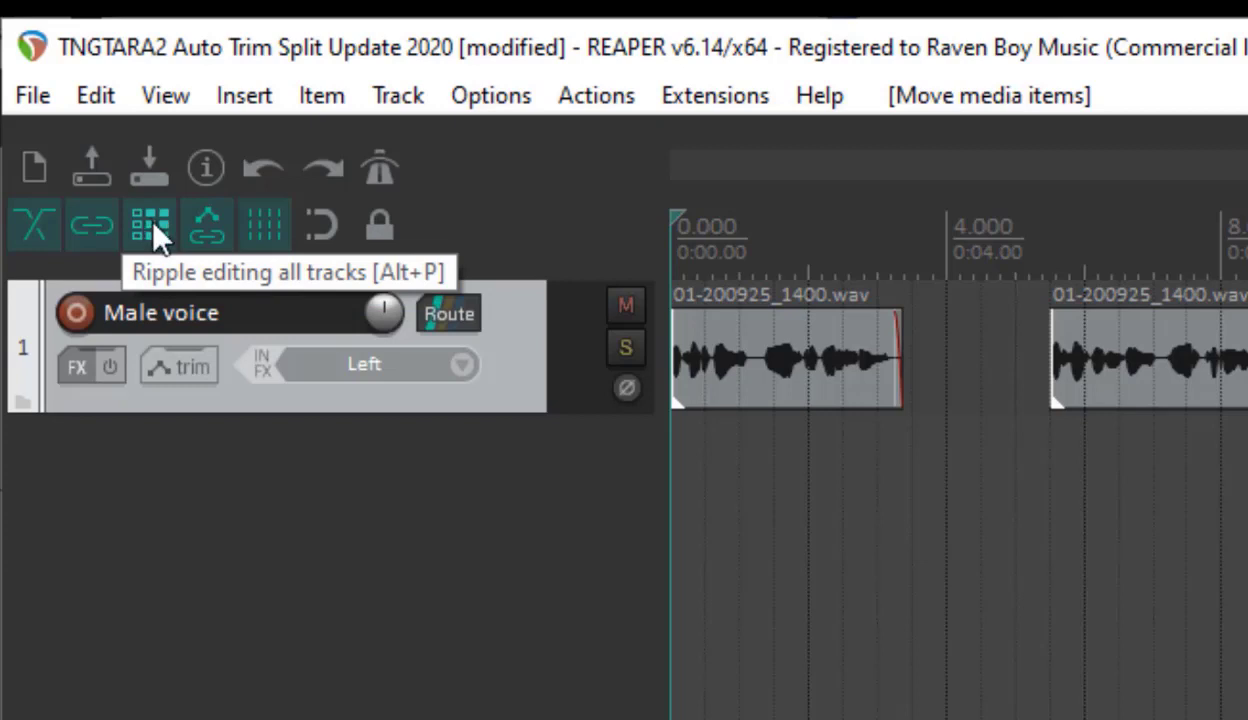
pyautogui.click(148, 214)
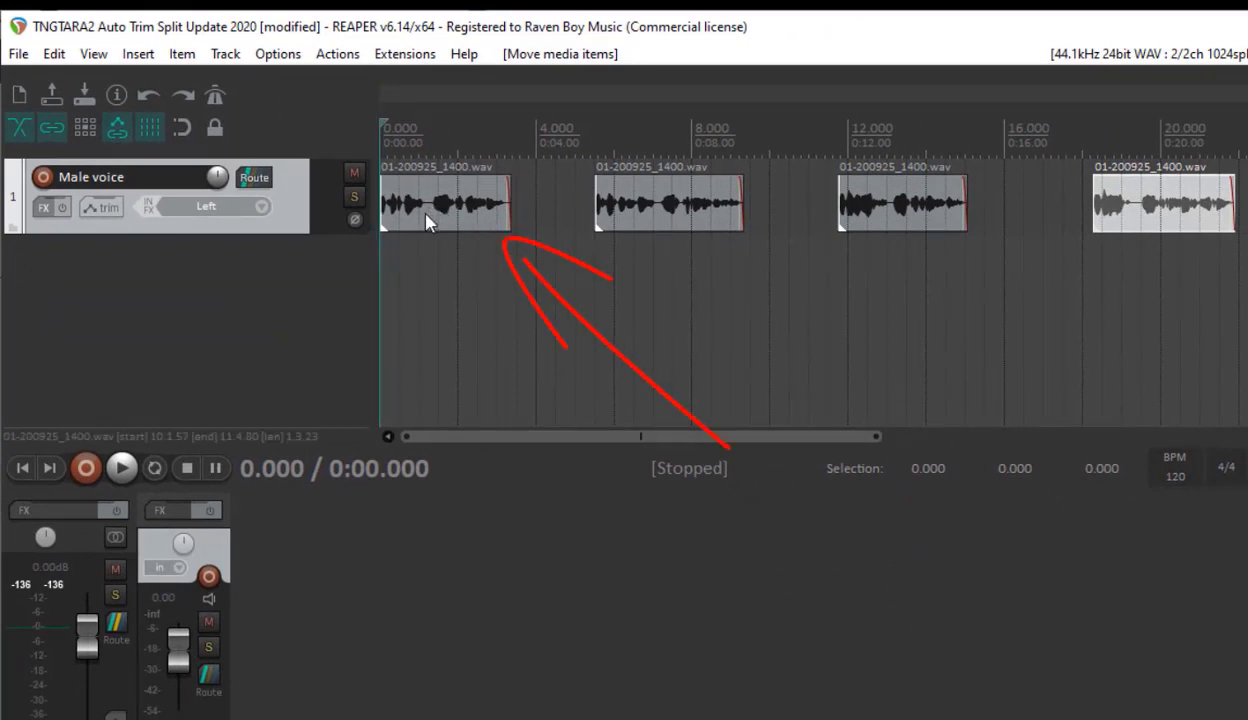
# - Enable ripple editing and move the first and second items together with those following them, keeping the first item at 0 s
pyautogui.moveTo(427, 222)
pyautogui.mouseDown()
pyautogui.moveTo(498, 228)
pyautogui.moveTo(421, 227)
pyautogui.mouseUp()
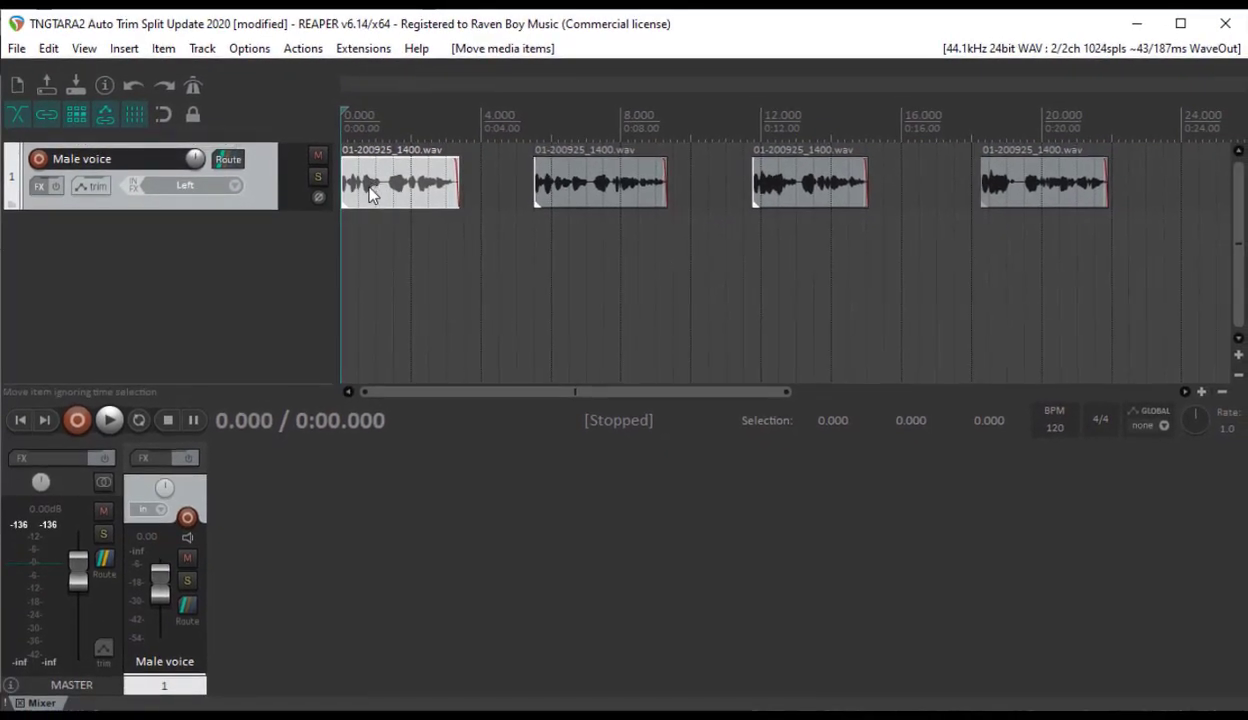
pyautogui.moveTo(370, 193); pyautogui.dragTo(317, 190)
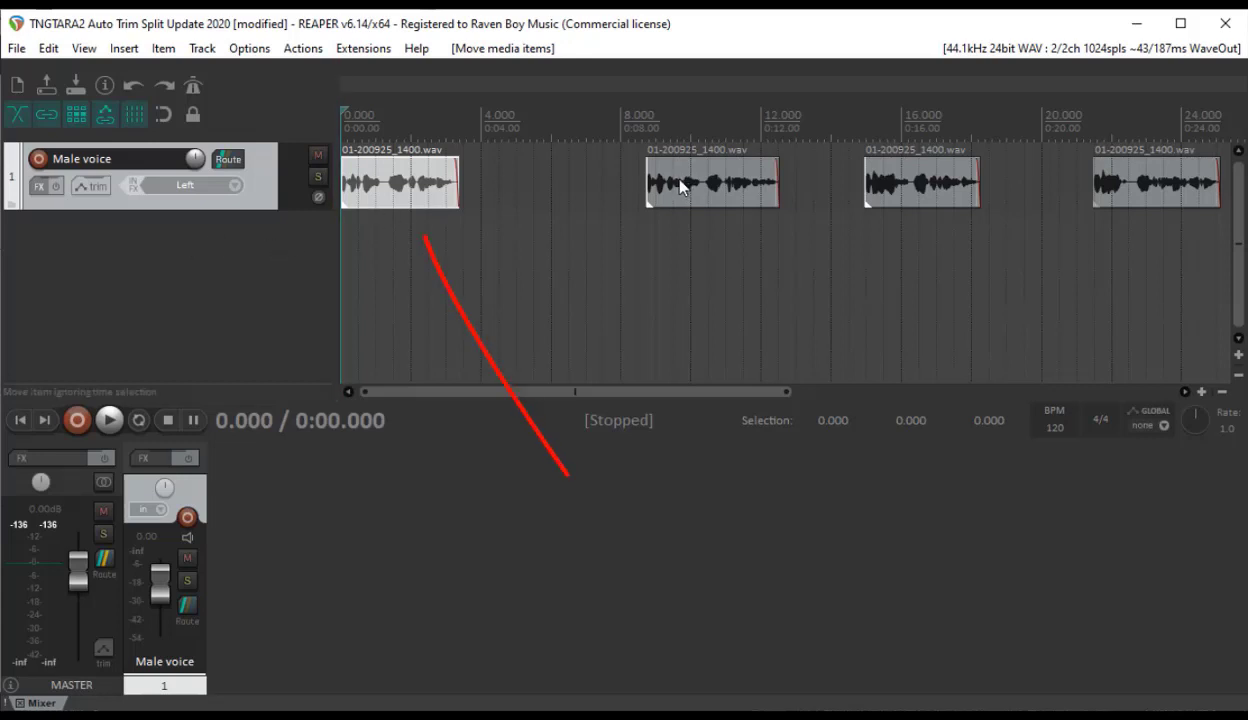
pyautogui.moveTo(680, 187); pyautogui.dragTo(599, 184)
pyautogui.moveTo(395, 187)
pyautogui.mouseDown()
pyautogui.moveTo(460, 189)
pyautogui.moveTo(397, 187)
pyautogui.mouseUp()
# - Move the second voice item to about the 6-second mark and the third item to about the 12-second mark
pyautogui.scroll(8, 419, 250)
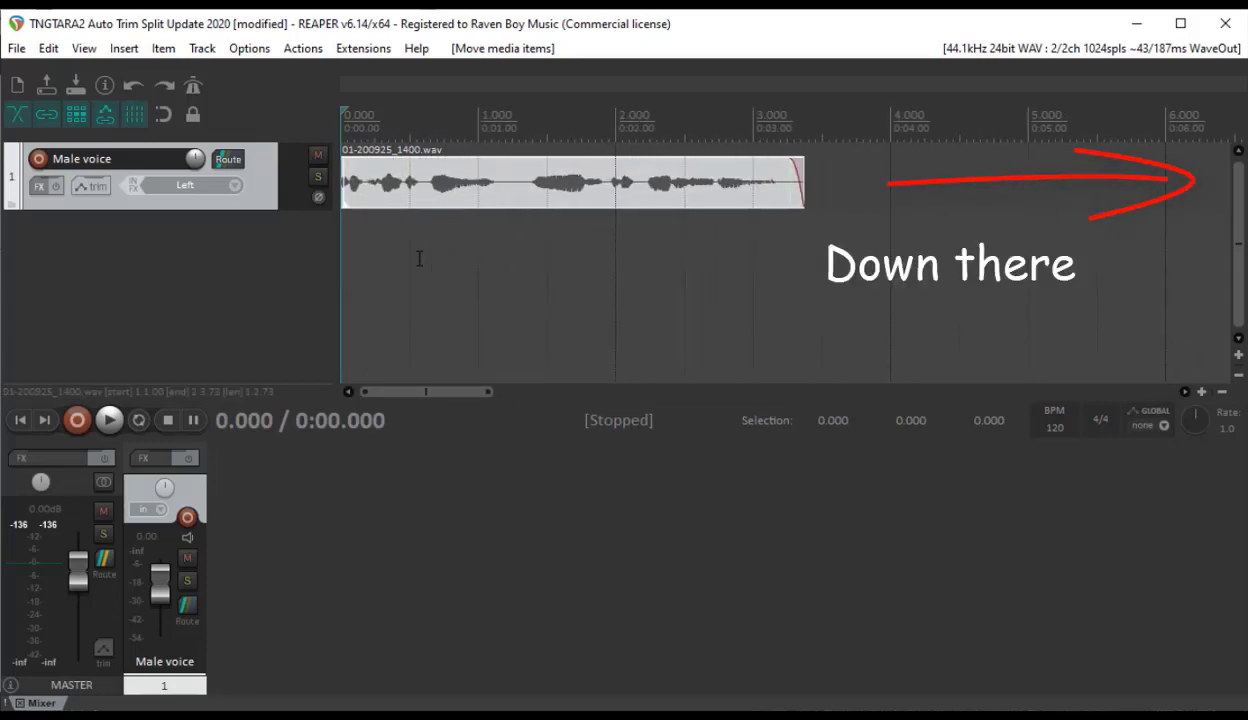
pyautogui.scroll(2, 419, 258)
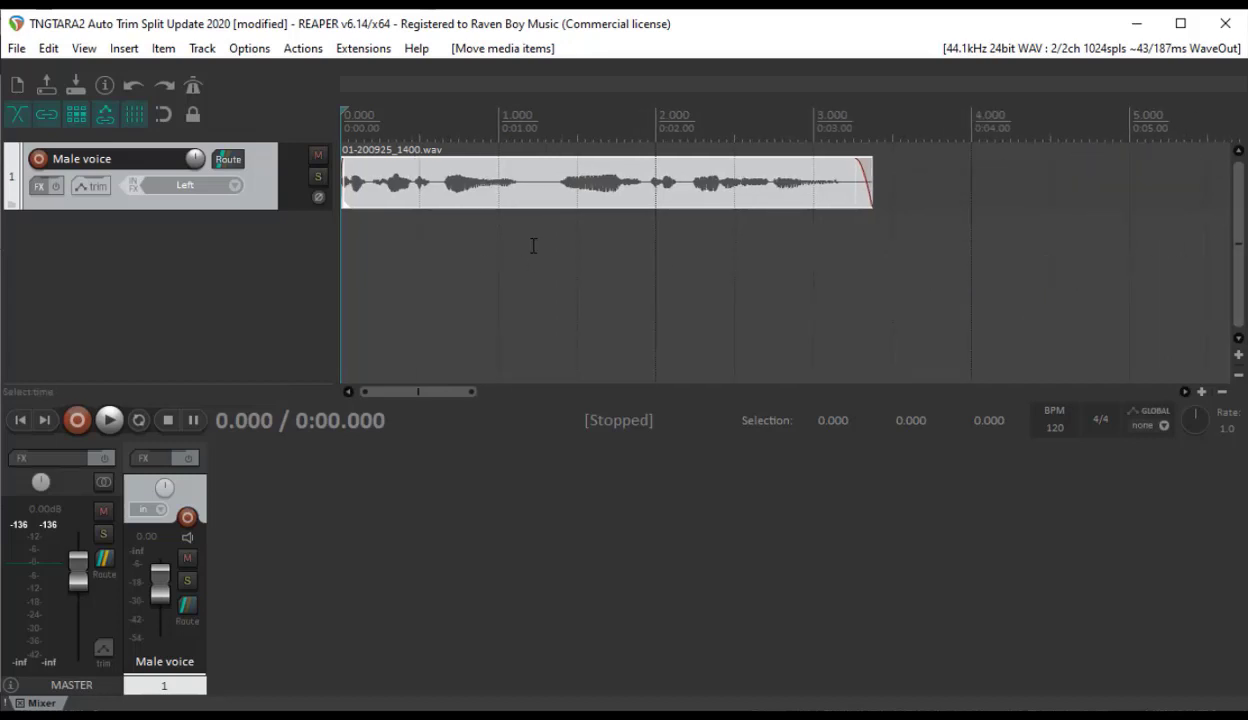
pyautogui.scroll(-3, 532, 258)
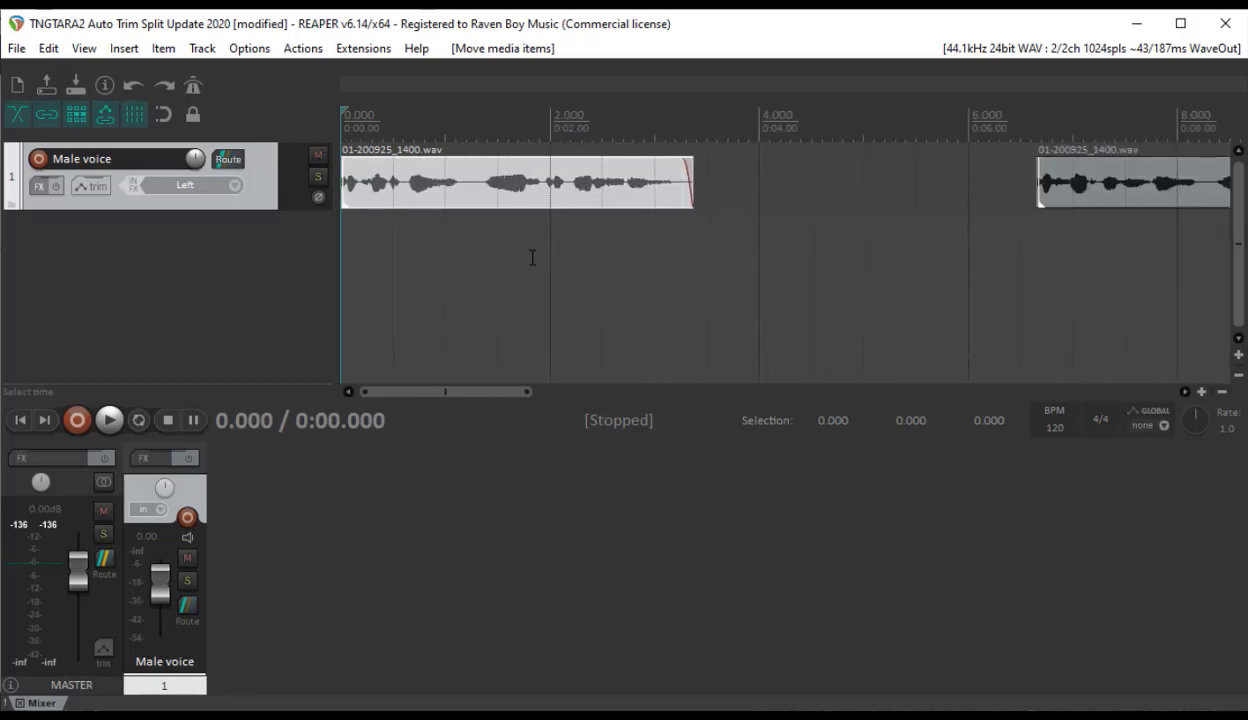
pyautogui.scroll(-2, 532, 258)
pyautogui.moveTo(897, 183); pyautogui.dragTo(845, 182)
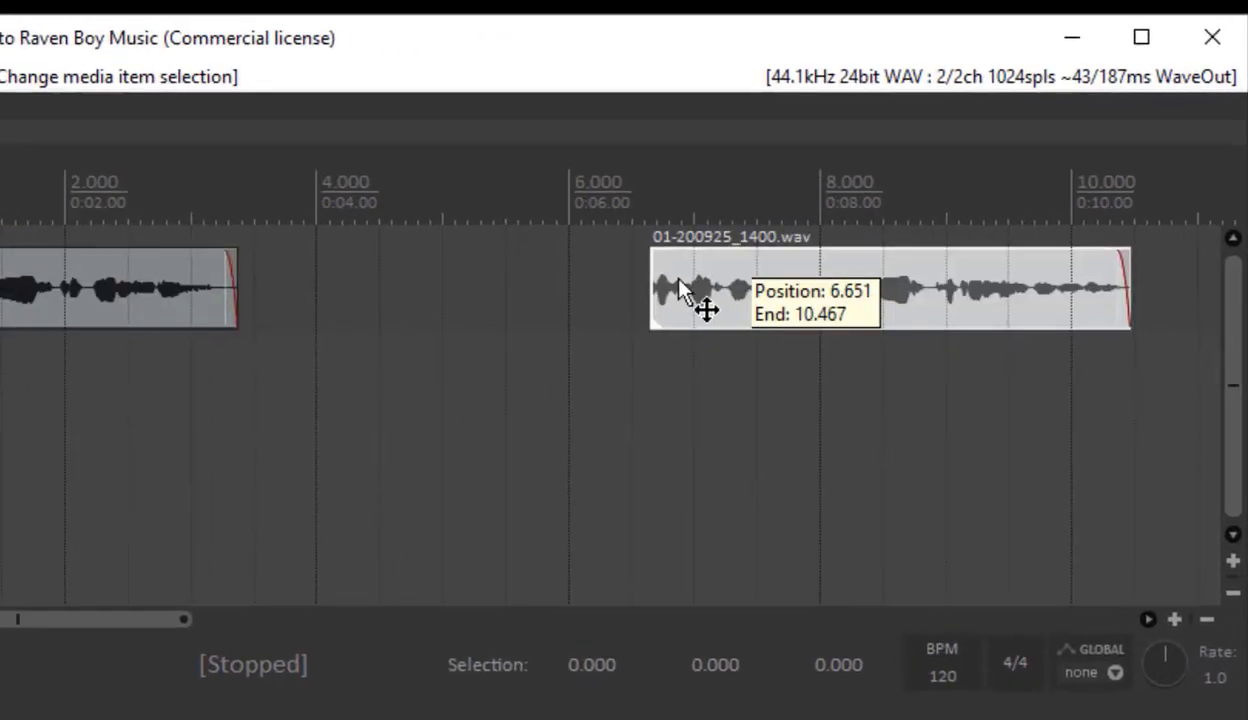
pyautogui.scroll(1, 593, 384)
pyautogui.moveTo(586, 294); pyautogui.dragTo(617, 302)
pyautogui.scroll(-5, 690, 357)
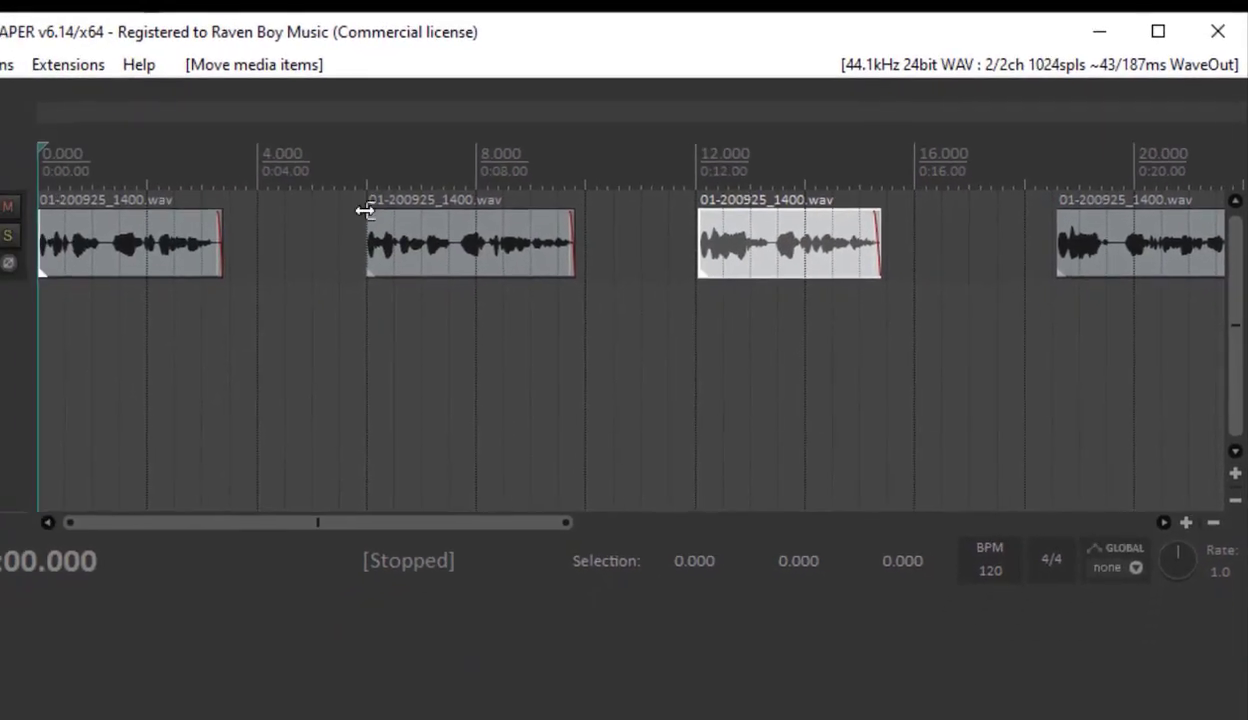
# - Split the first voice item at the pause around 1.238 s
pyautogui.scroll(1, 375, 283)
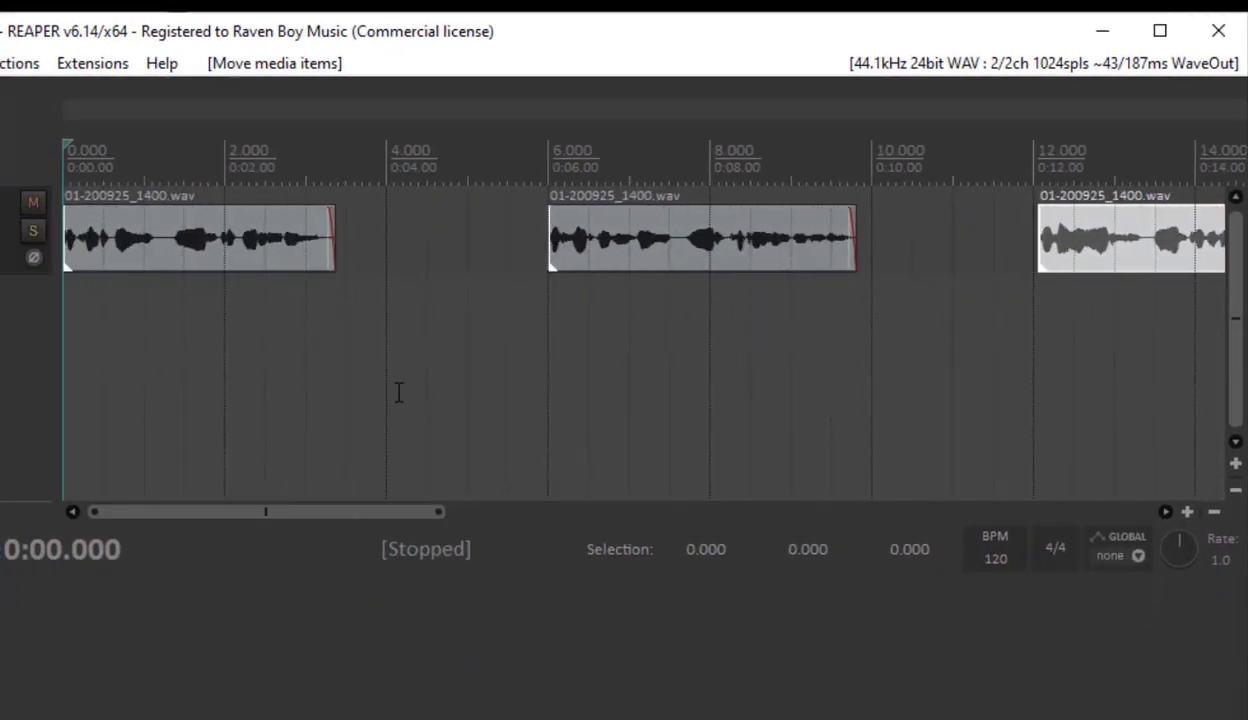
pyautogui.scroll(2, 392, 390)
pyautogui.scroll(3, 387, 390)
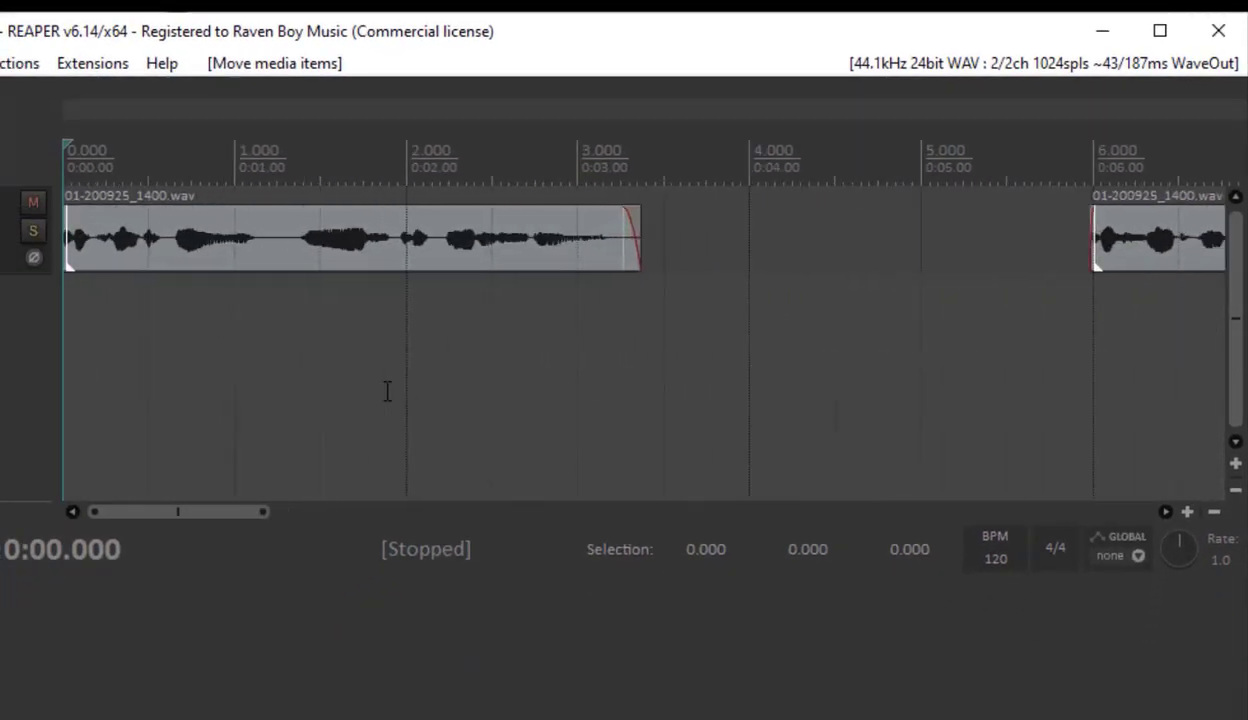
pyautogui.click(422, 289)
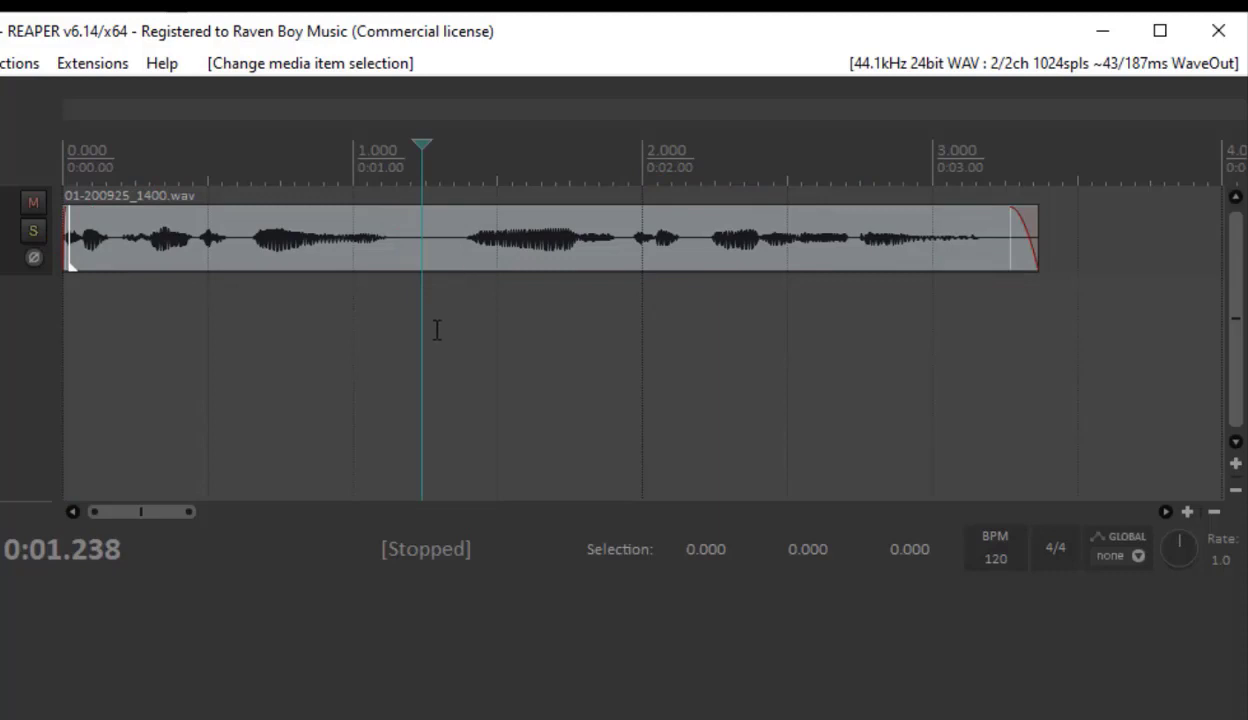
pyautogui.press('s')
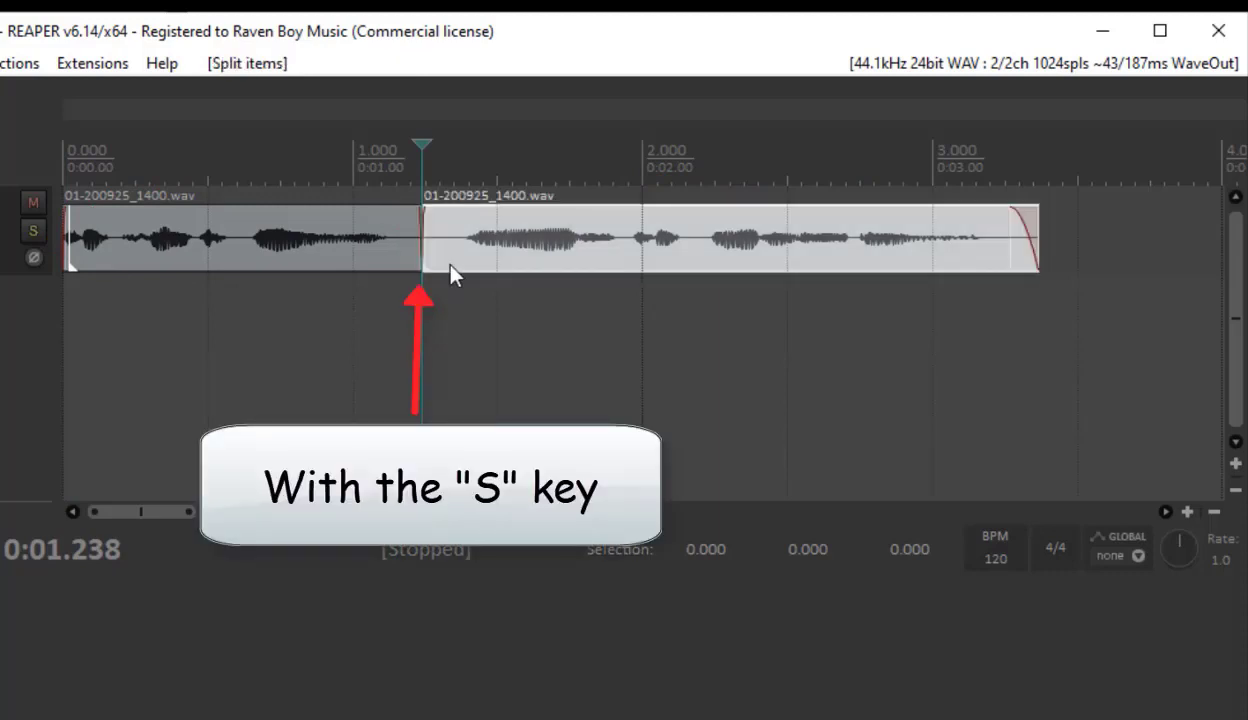
# - Trim the facing edges of the two split pieces and move the second piece to start at about 1.94 s
pyautogui.moveTo(426, 253)
pyautogui.mouseDown()
pyautogui.moveTo(462, 256)
pyautogui.moveTo(409, 253)
pyautogui.mouseUp()
pyautogui.moveTo(503, 245); pyautogui.dragTo(681, 241)
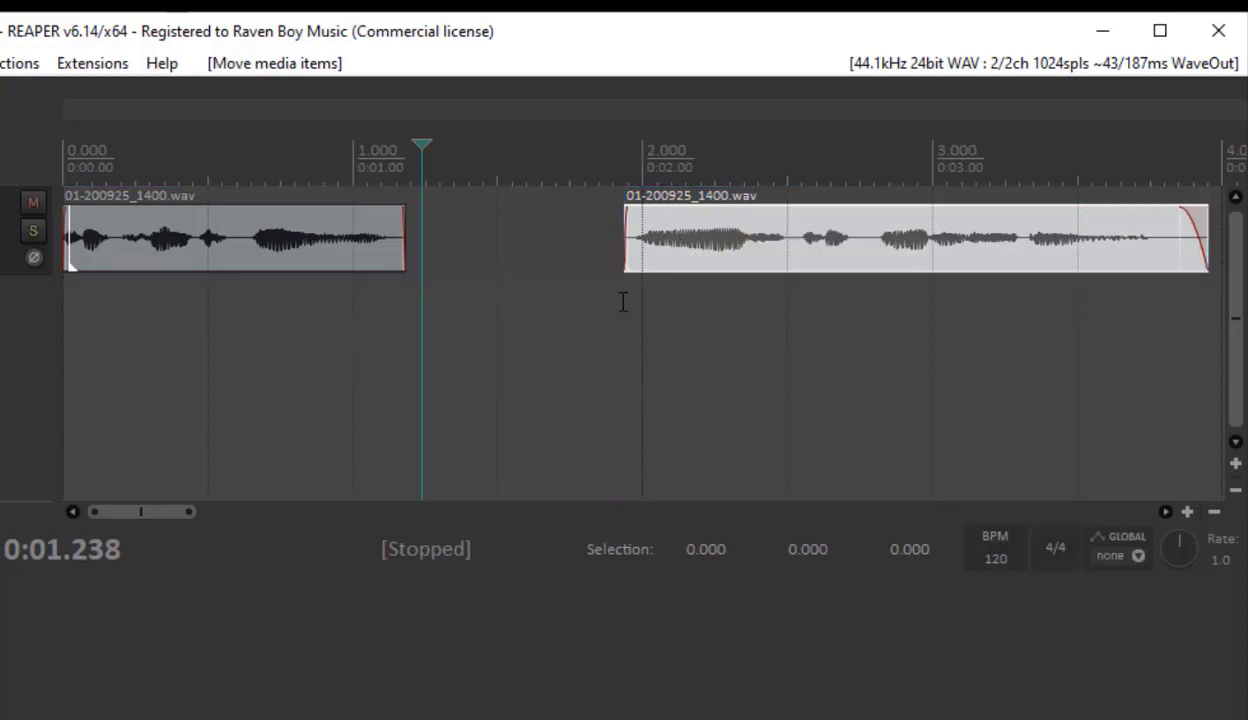
pyautogui.scroll(-5, 508, 385)
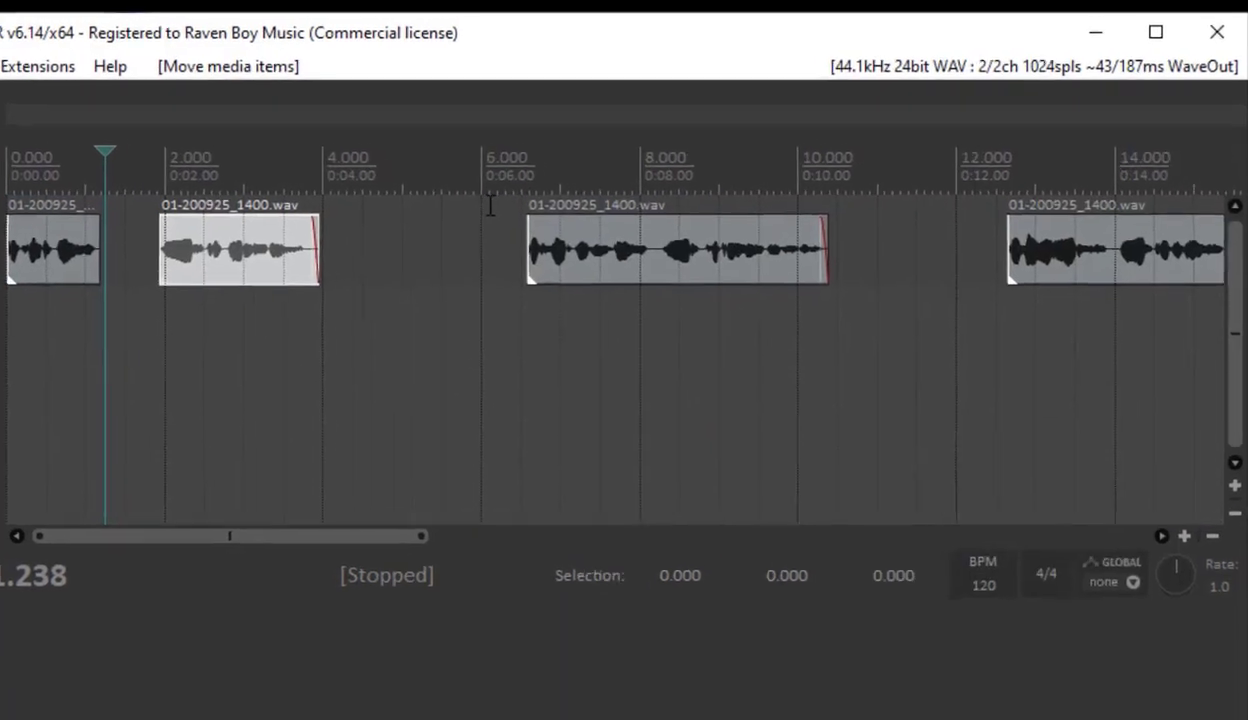
# - Highlight the offsets from the 6-second and 12-second marks to the starts of the two items following the split pieces
pyautogui.moveTo(480, 232); pyautogui.dragTo(524, 293)
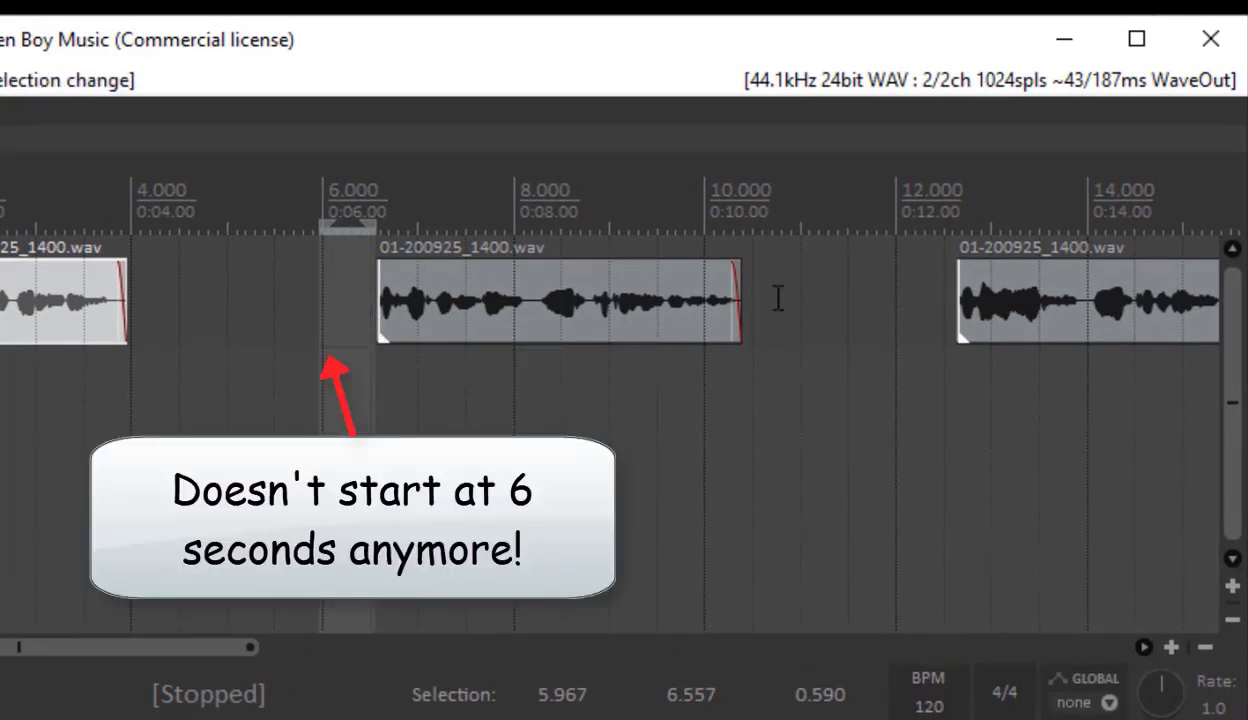
pyautogui.click(899, 303)
pyautogui.moveTo(899, 303); pyautogui.dragTo(942, 313)
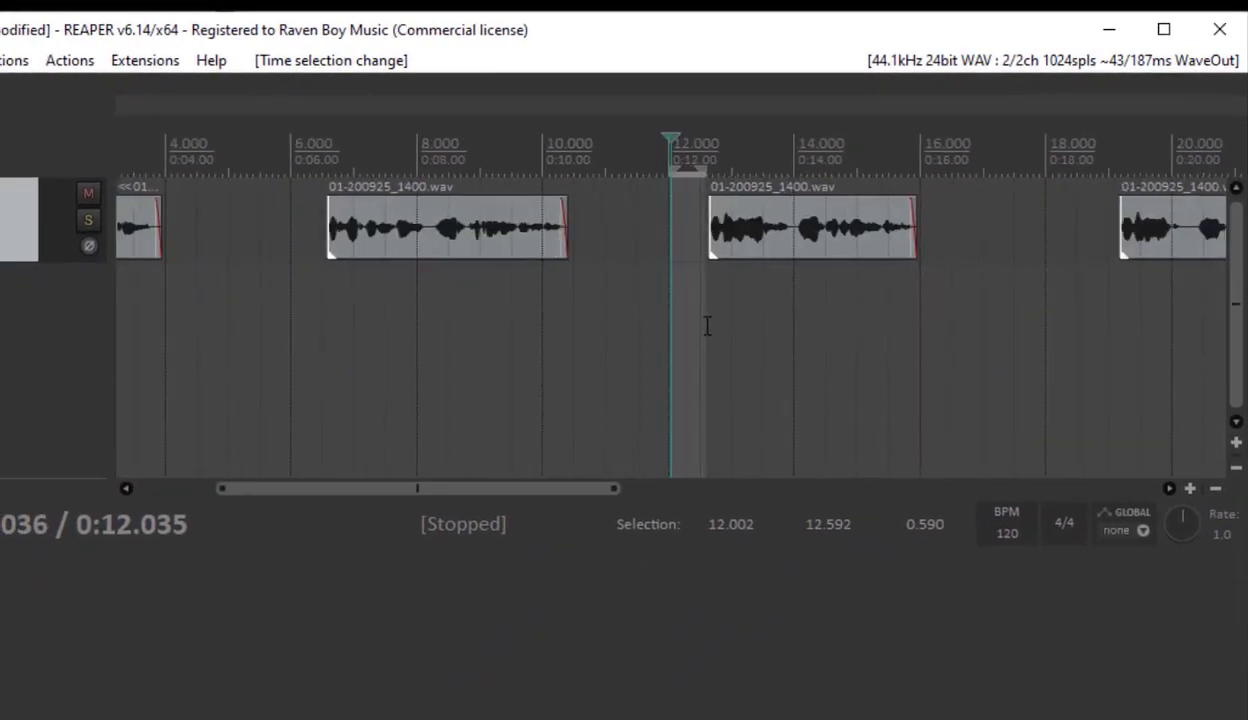
pyautogui.scroll(-3, 707, 325)
pyautogui.scroll(4, 707, 325)
pyautogui.scroll(-4, 707, 325)
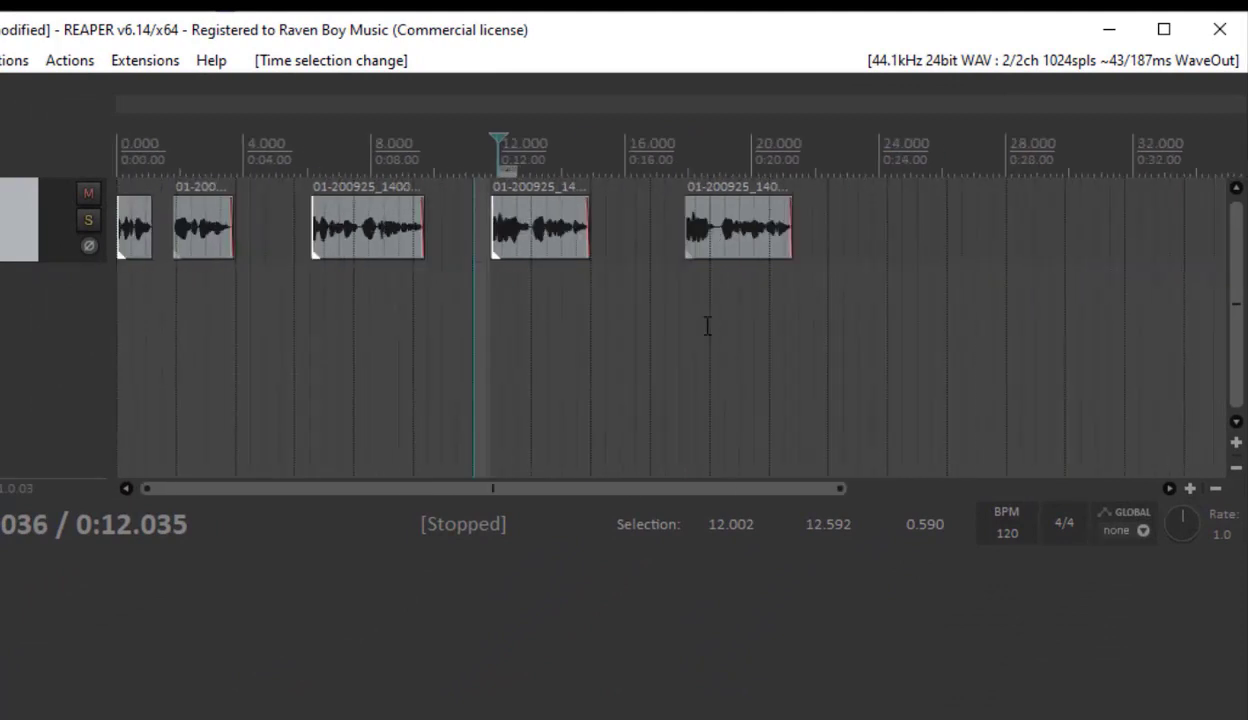
pyautogui.scroll(1, 705, 326)
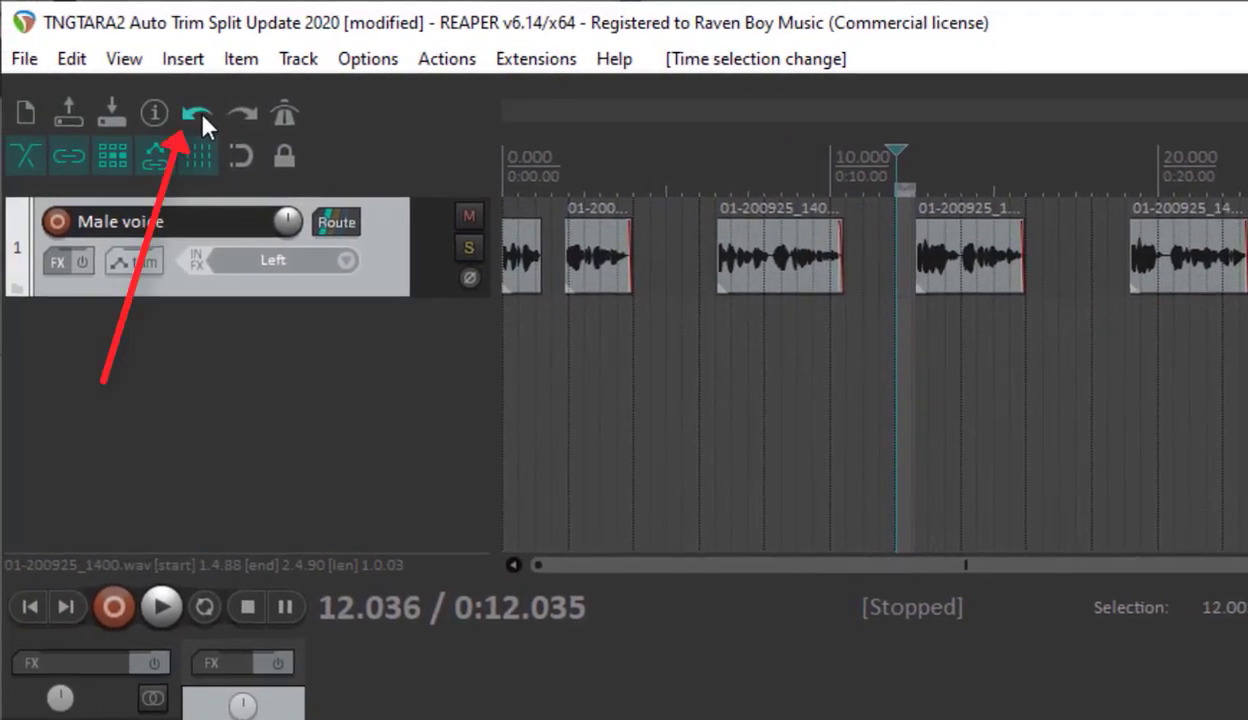
# - Undo the item move, the edge trims and the split of the first voice item
pyautogui.click(28, 111)
pyautogui.click(28, 111)
pyautogui.click(28, 111)
pyautogui.click(28, 111)
pyautogui.click(197, 118)
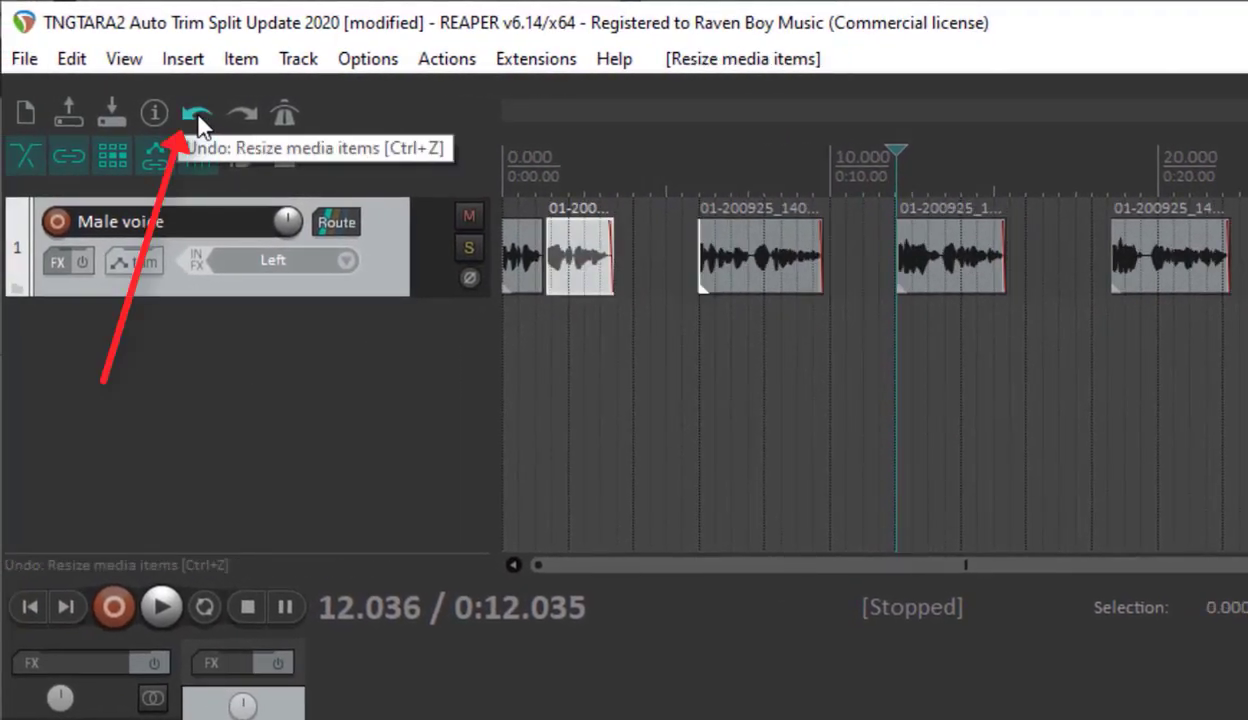
pyautogui.click(197, 118)
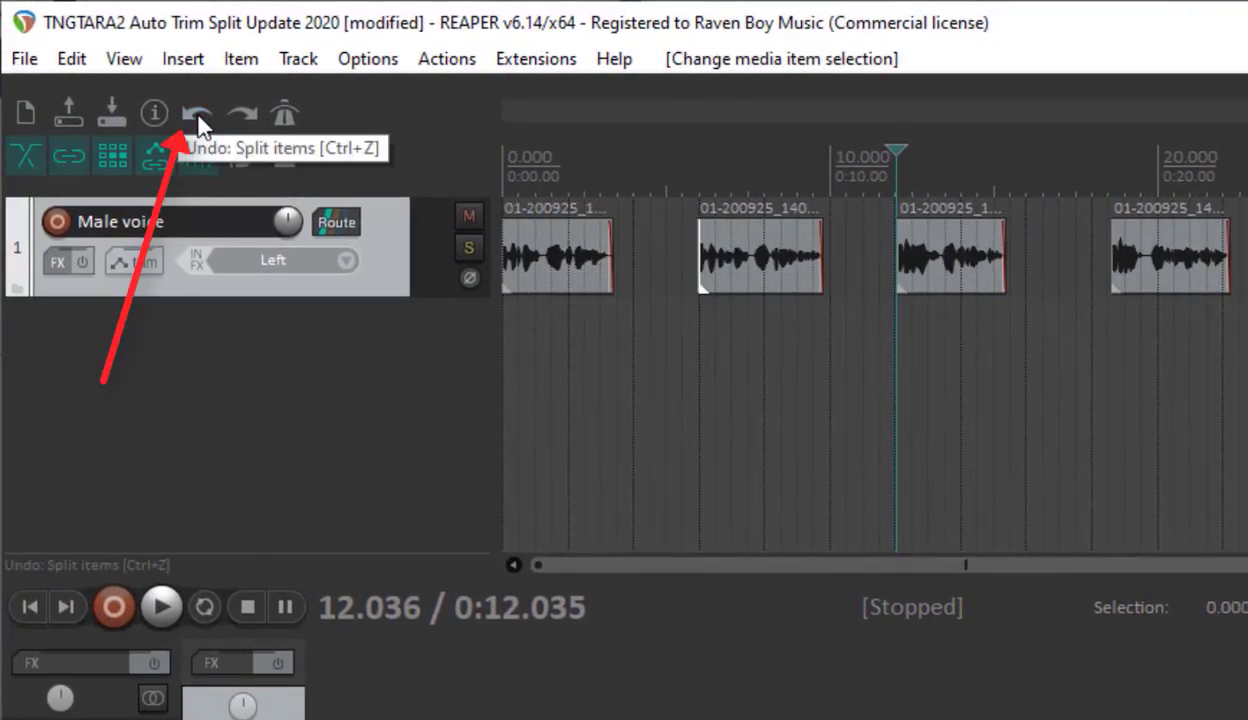
# - Disable ripple editing, select the first voice item, and enable ripple editing again
pyautogui.click(112, 157)
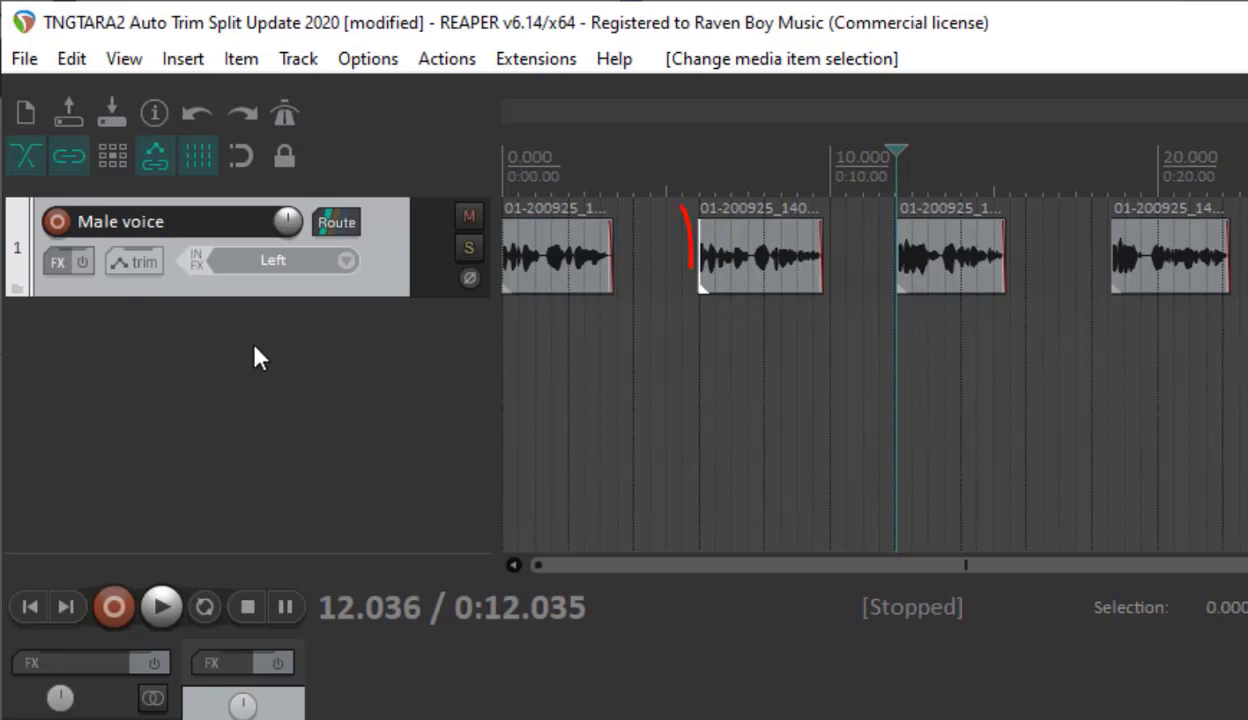
pyautogui.click(558, 256)
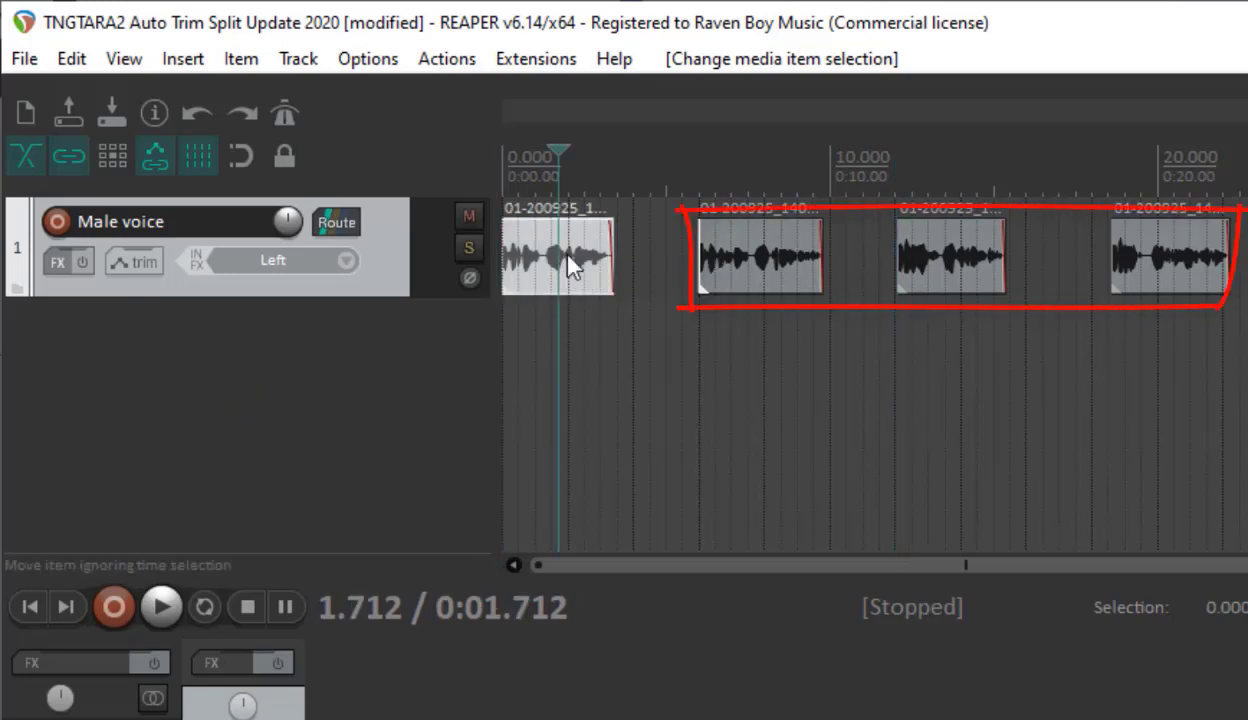
pyautogui.click(114, 158)
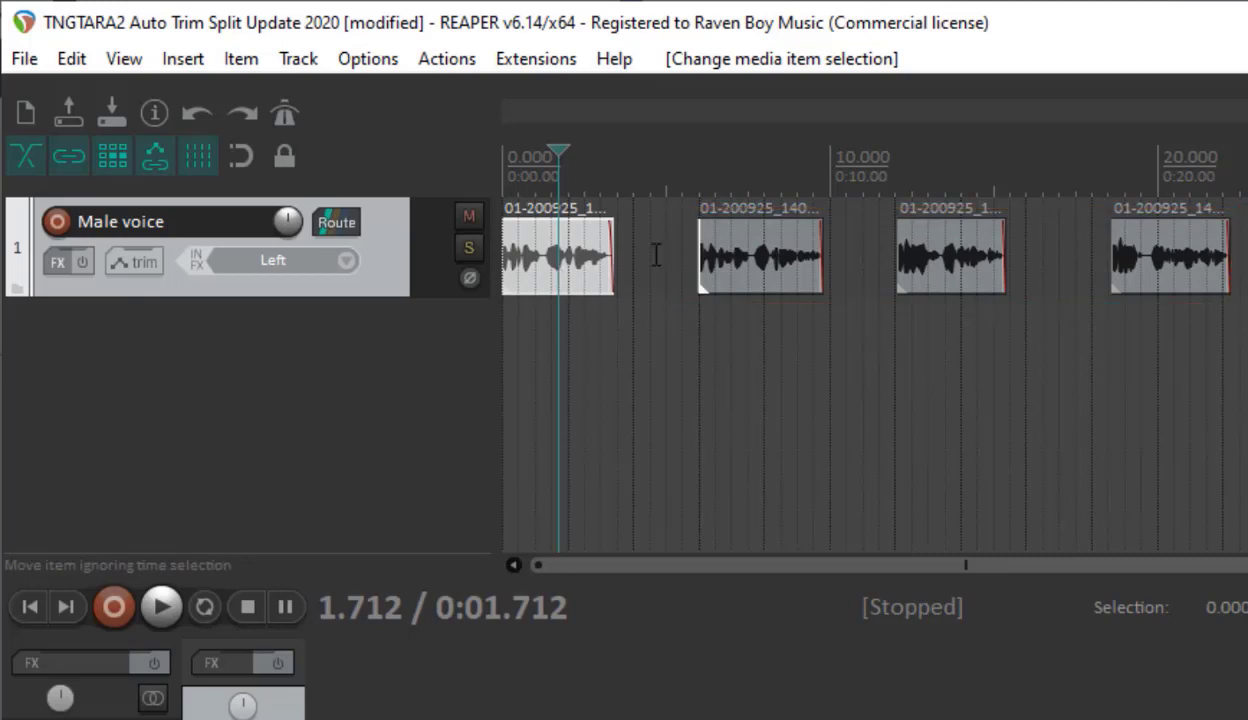
# - Move the second voice item along with the items following it, leaving it to start at about 5.7 s
pyautogui.click(745, 256)
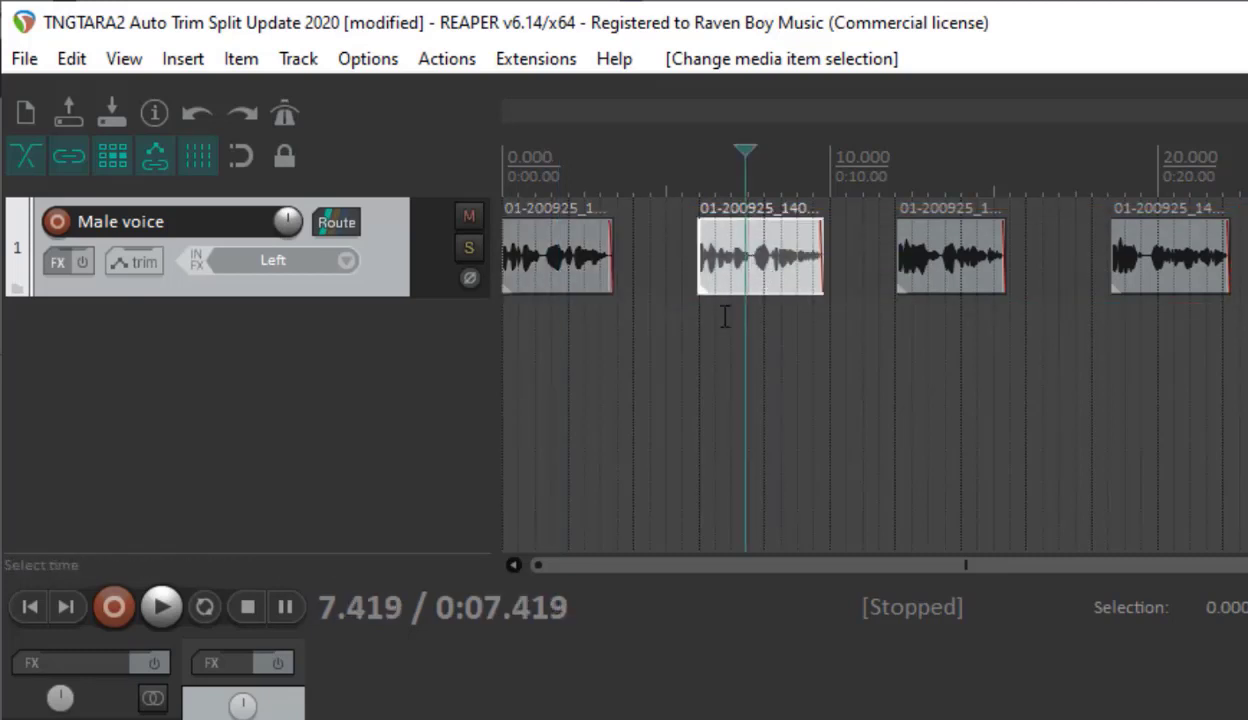
pyautogui.moveTo(557, 259)
pyautogui.mouseDown()
pyautogui.moveTo(655, 275)
pyautogui.moveTo(627, 260)
pyautogui.moveTo(638, 260)
pyautogui.moveTo(531, 258)
pyautogui.mouseUp()
pyautogui.click(742, 246)
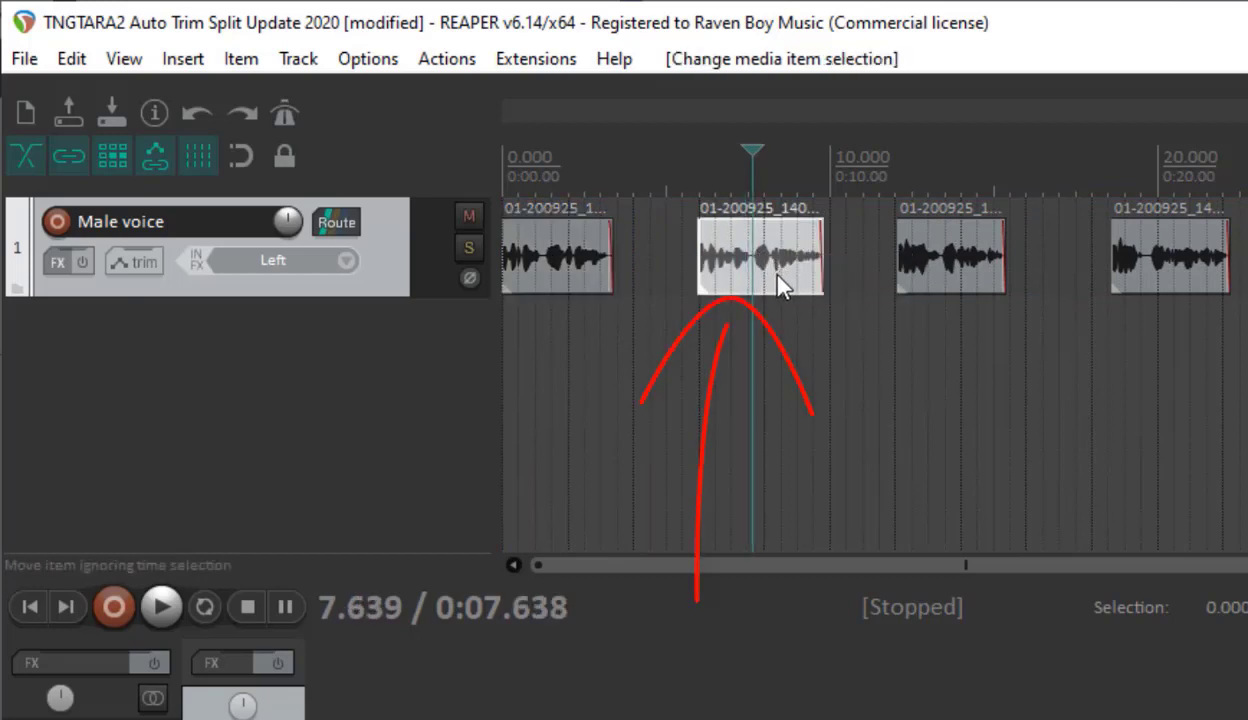
pyautogui.moveTo(778, 282); pyautogui.dragTo(835, 283)
pyautogui.moveTo(790, 283); pyautogui.dragTo(776, 288)
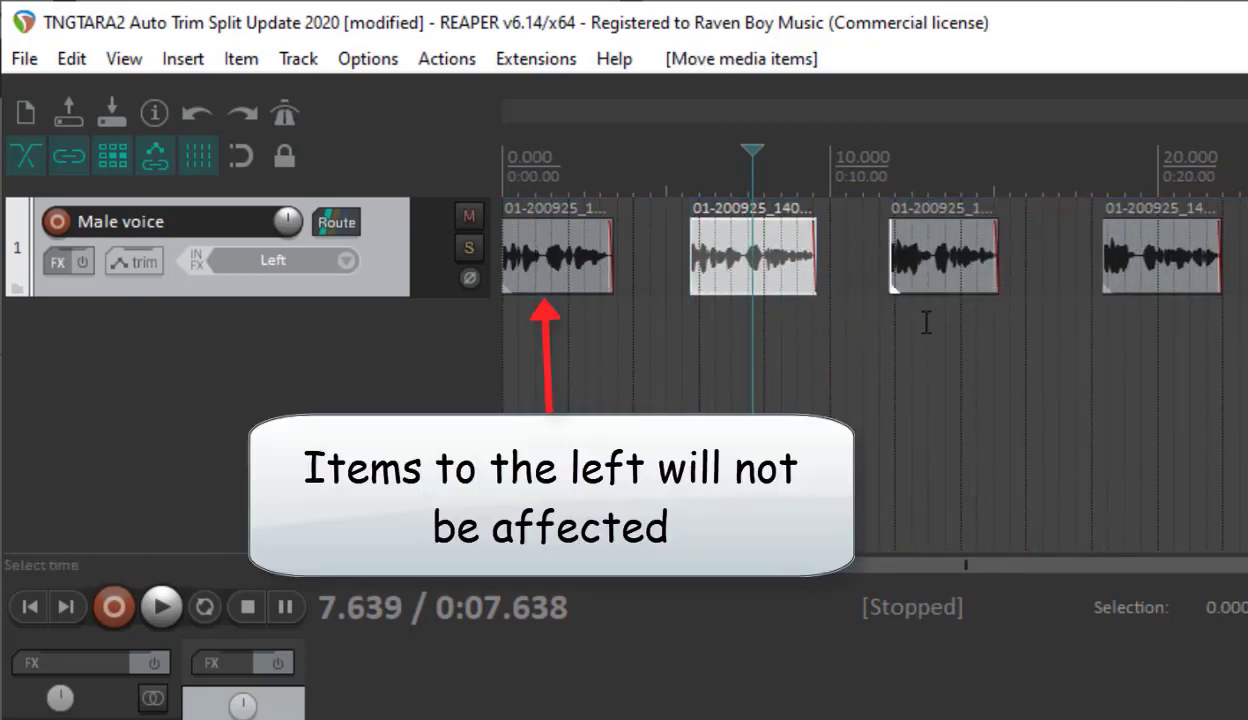
# - Move the third voice item along with the item following it, leaving it to start at about 12.6 s
pyautogui.click(940, 276)
pyautogui.moveTo(868, 250); pyautogui.dragTo(1033, 239)
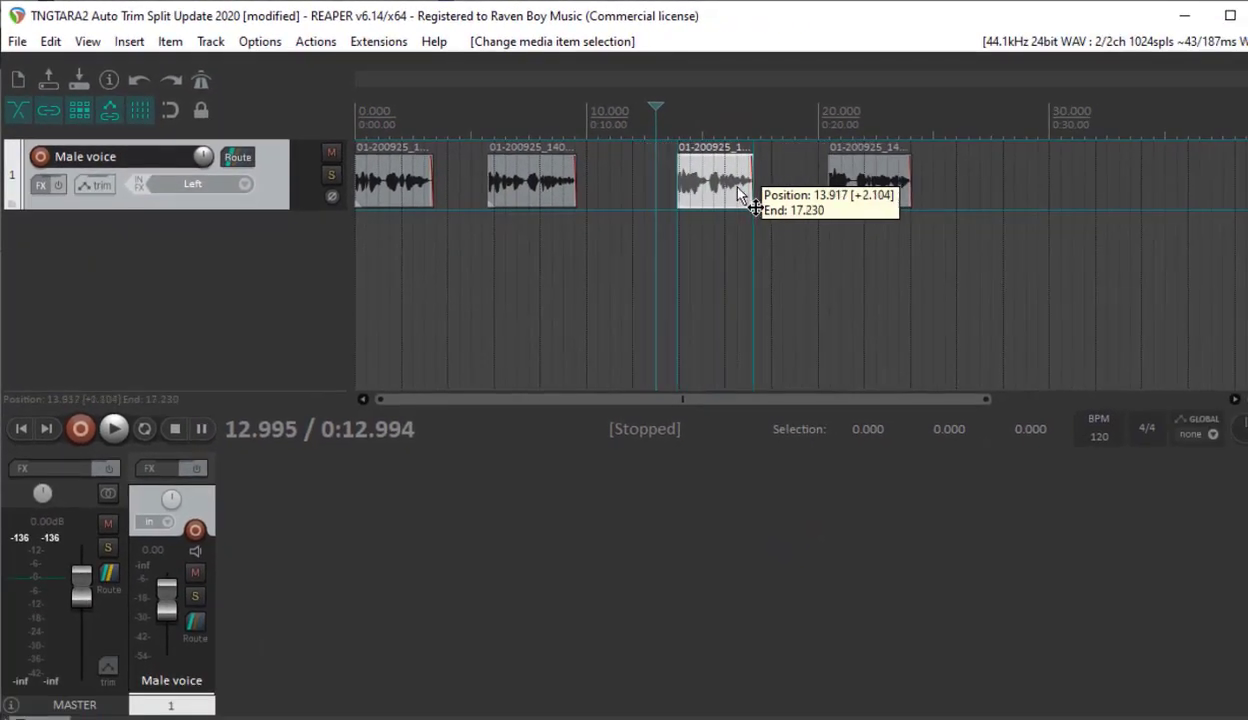
pyautogui.moveTo(806, 187); pyautogui.dragTo(683, 190)
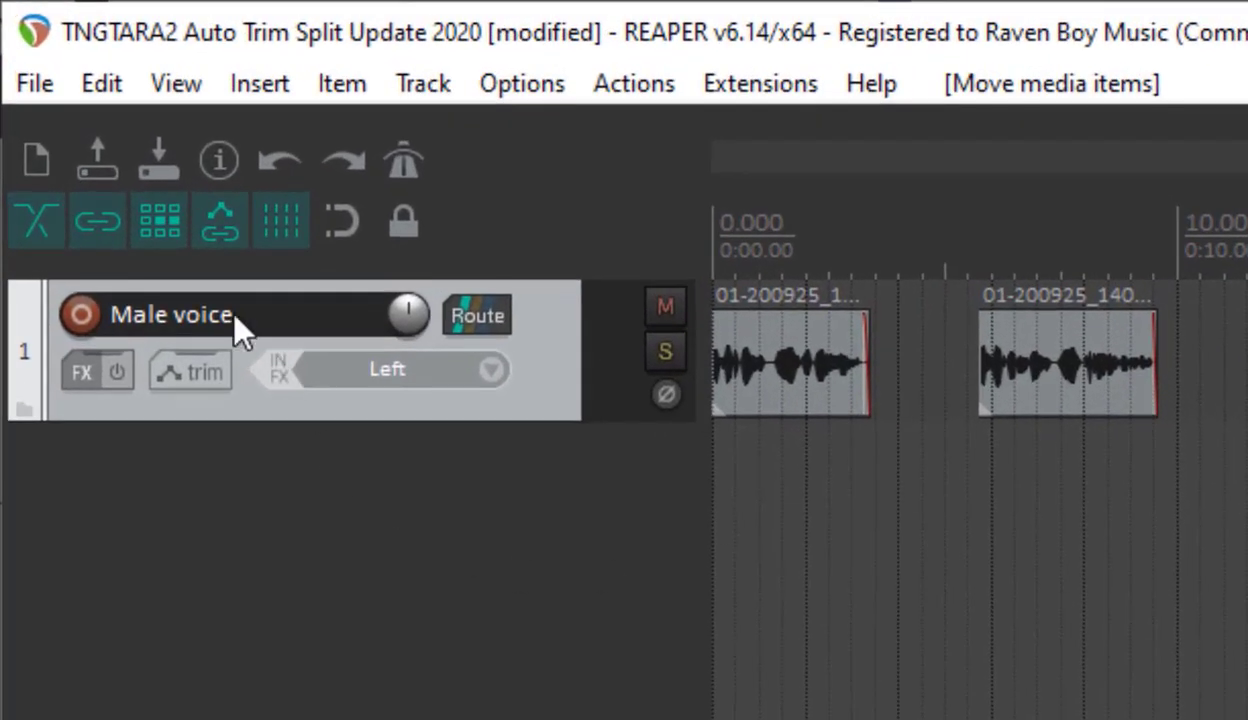
# - Cycle the ripple editing mode through all tracks and per-track, ending with ripple editing for all tracks
pyautogui.click(156, 217)
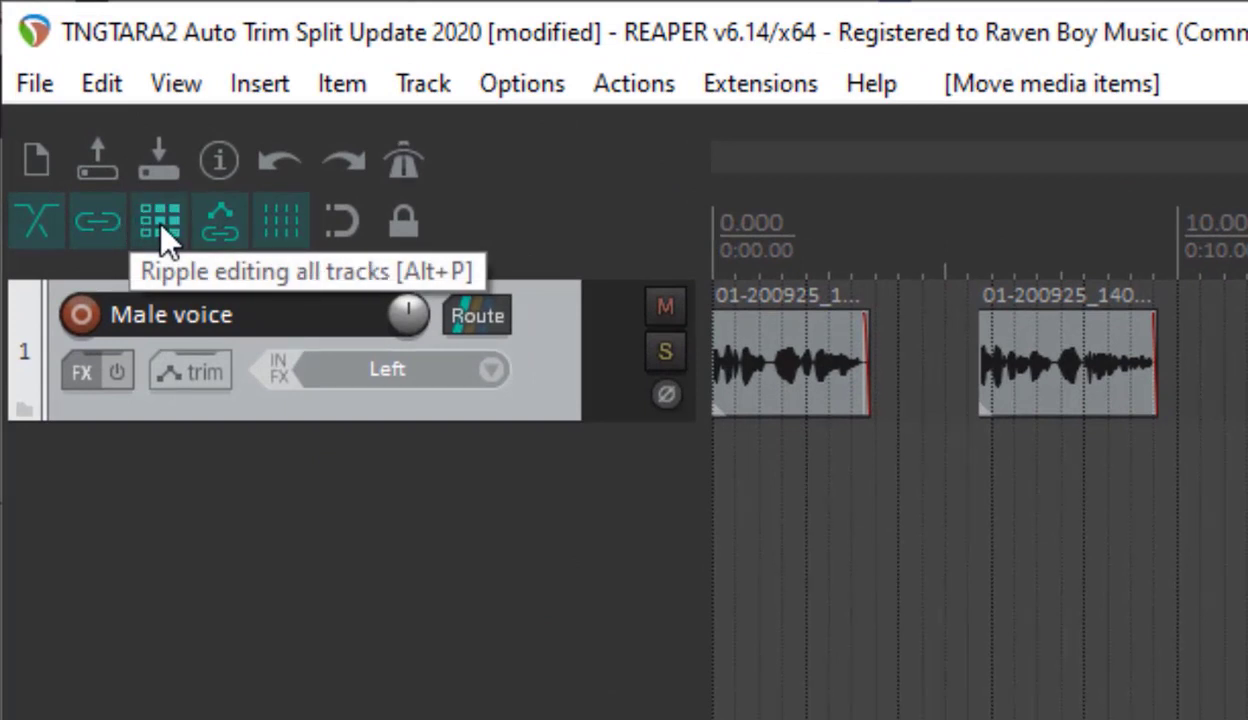
pyautogui.click(156, 217)
pyautogui.click(156, 217)
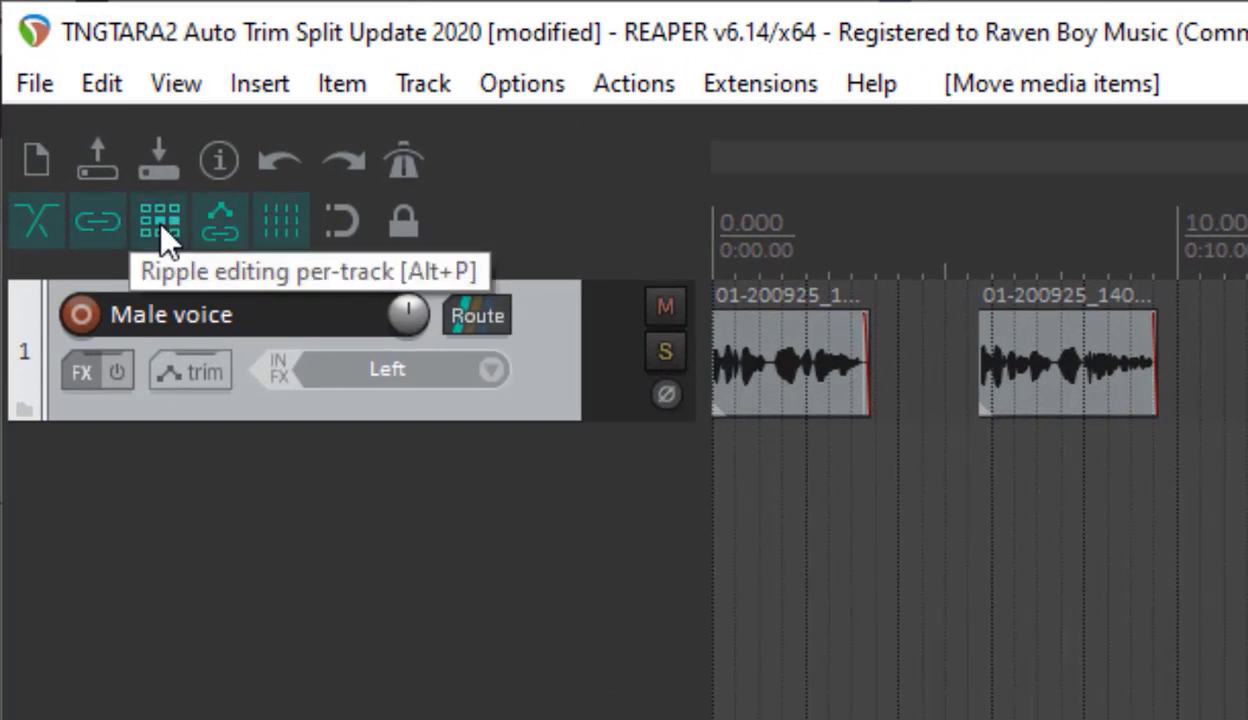
pyautogui.click(156, 217)
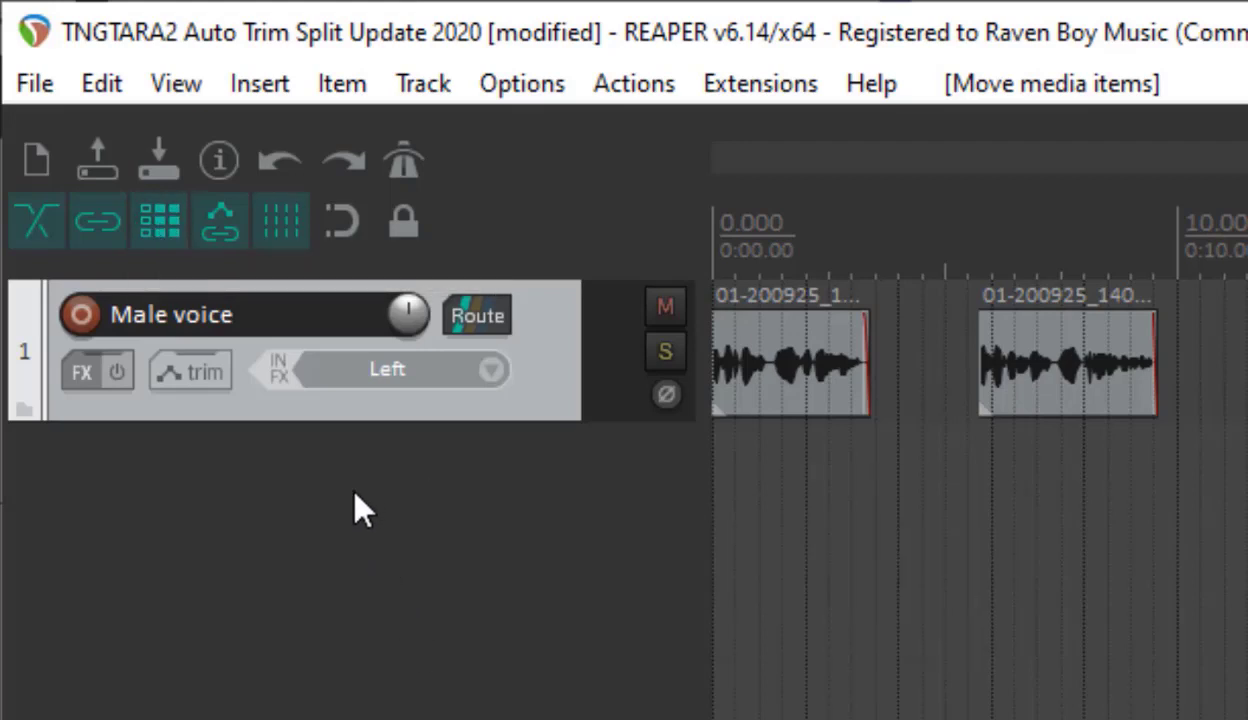
# - Add a second track below Male voice and move the last two voice items straight down onto it
pyautogui.doubleClick(328, 487)
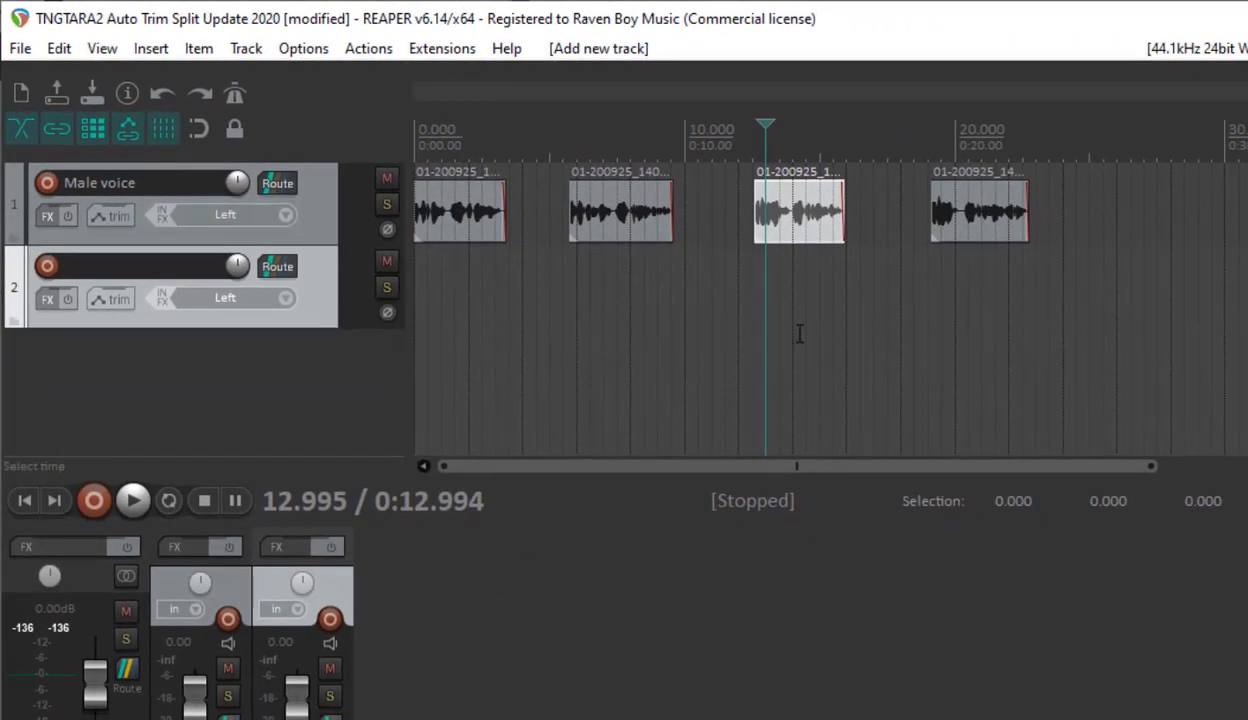
pyautogui.click(984, 214)
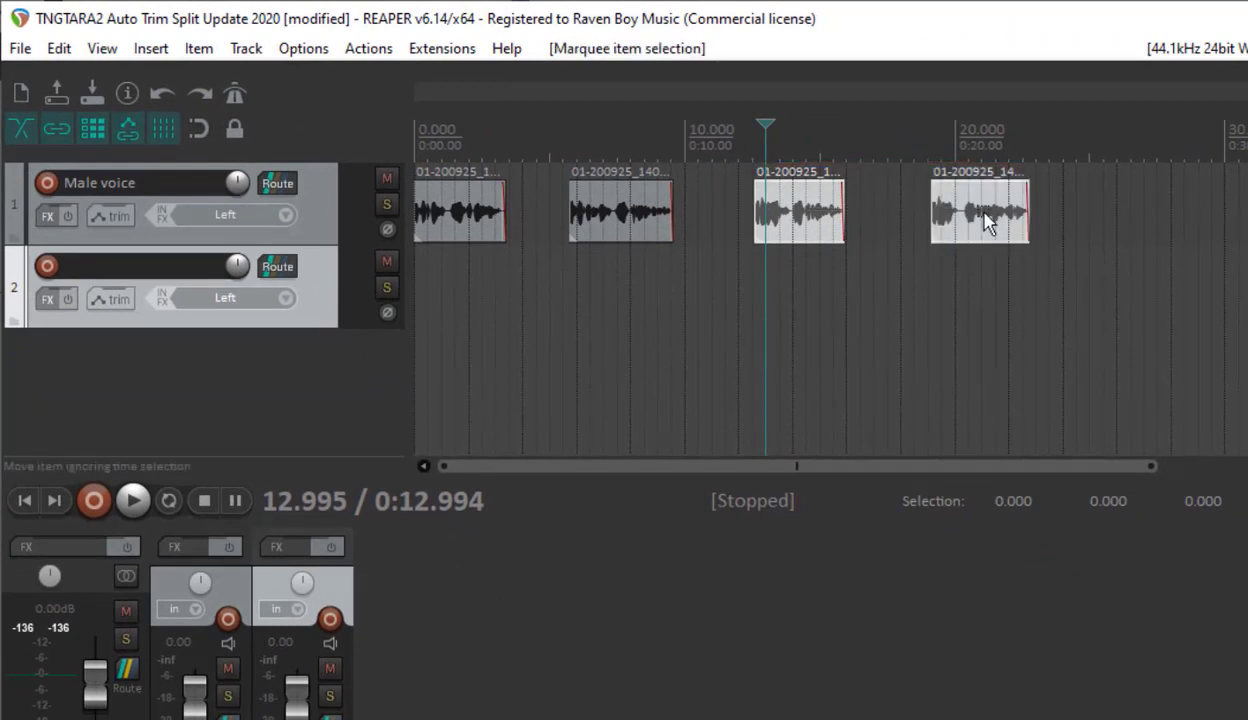
pyautogui.moveTo(978, 230); pyautogui.dragTo(978, 313)
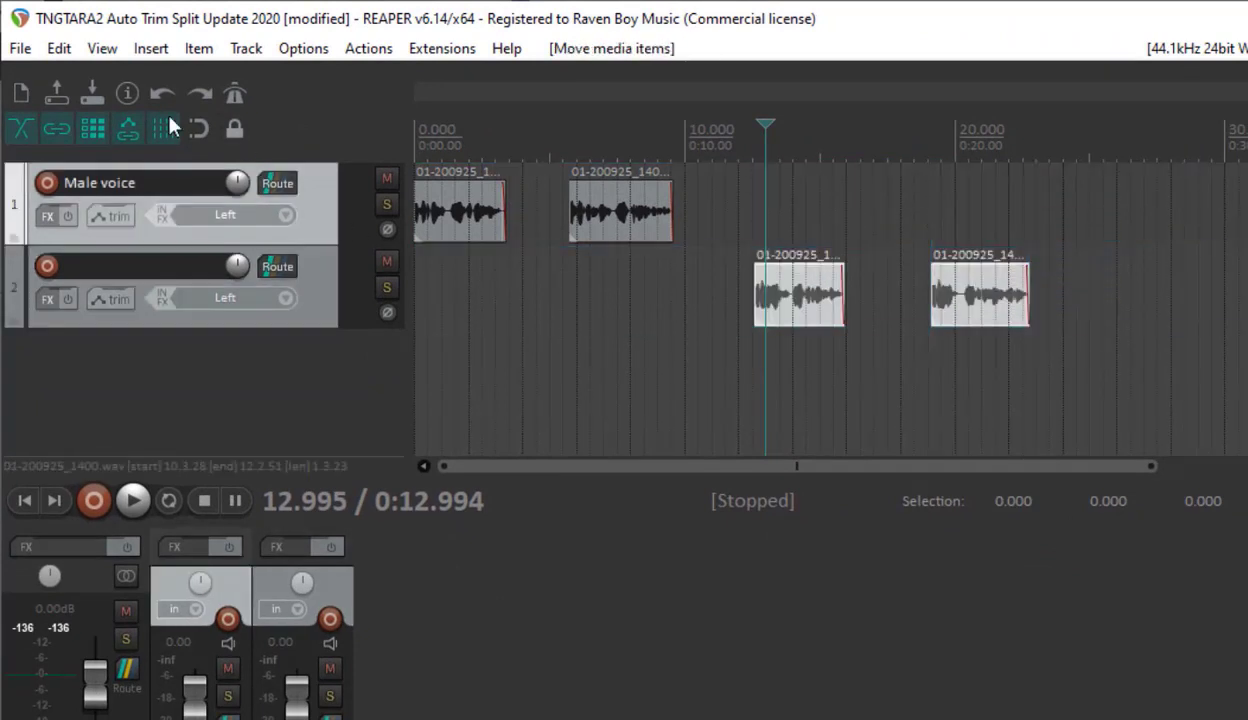
# - Change the ripple editing mode and try moving the first voice item on the Male voice track
pyautogui.click(93, 124)
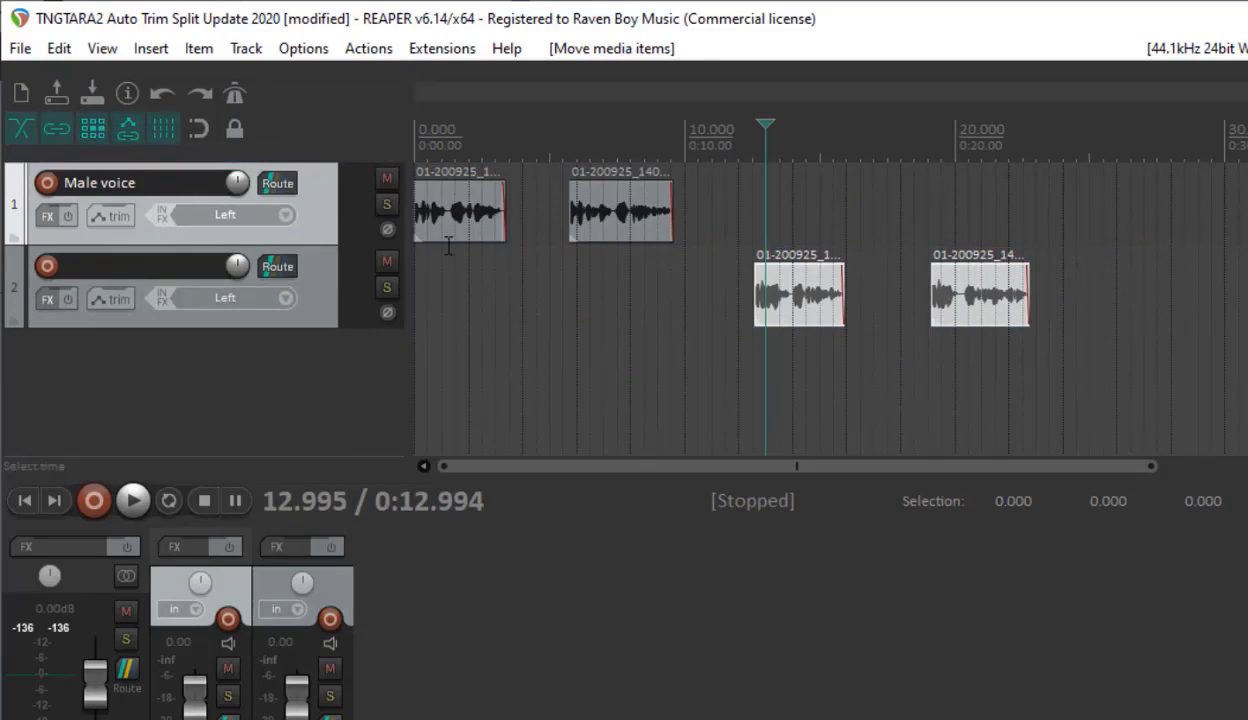
pyautogui.click(449, 233)
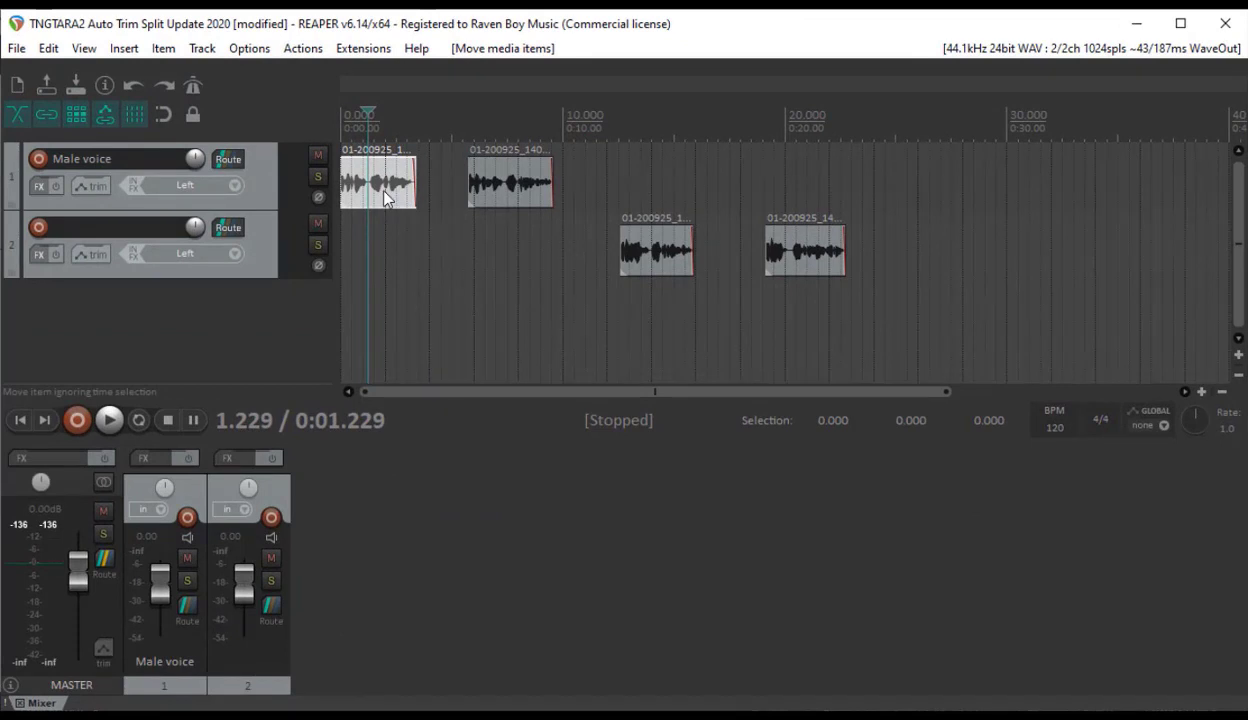
pyautogui.moveTo(384, 192)
pyautogui.mouseDown()
pyautogui.moveTo(485, 195)
pyautogui.moveTo(388, 195)
pyautogui.mouseUp()
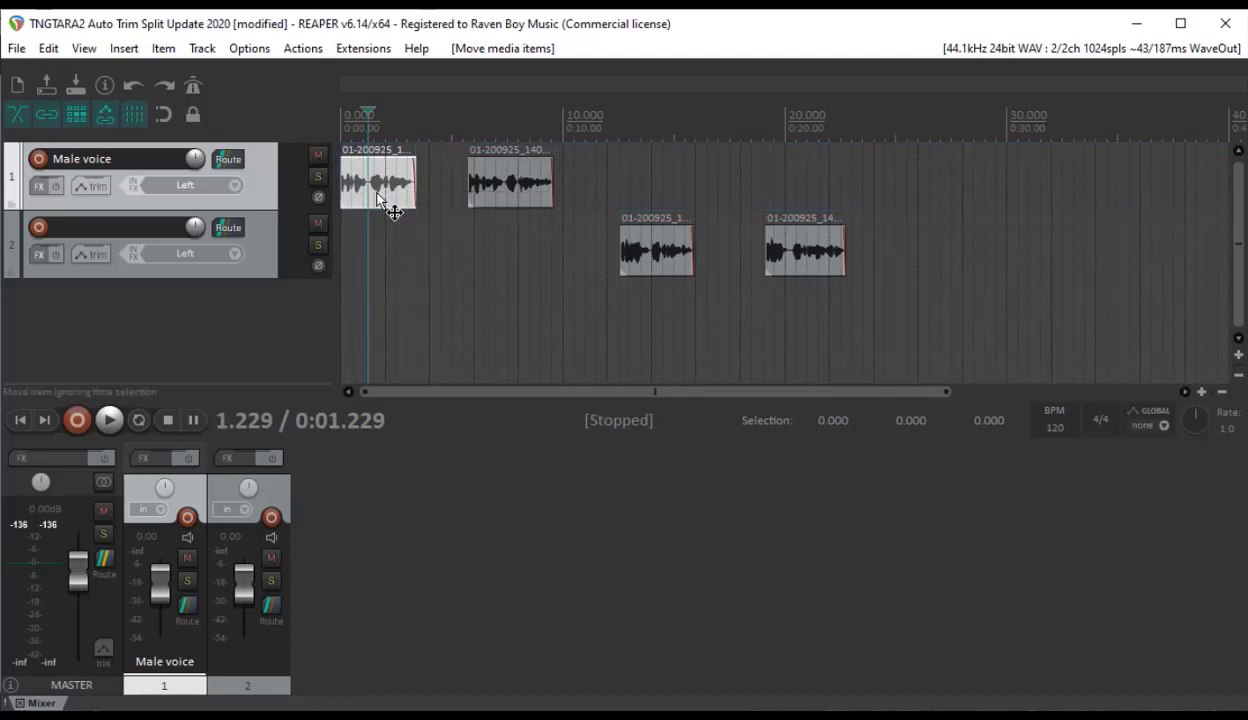
pyautogui.click(20, 420)
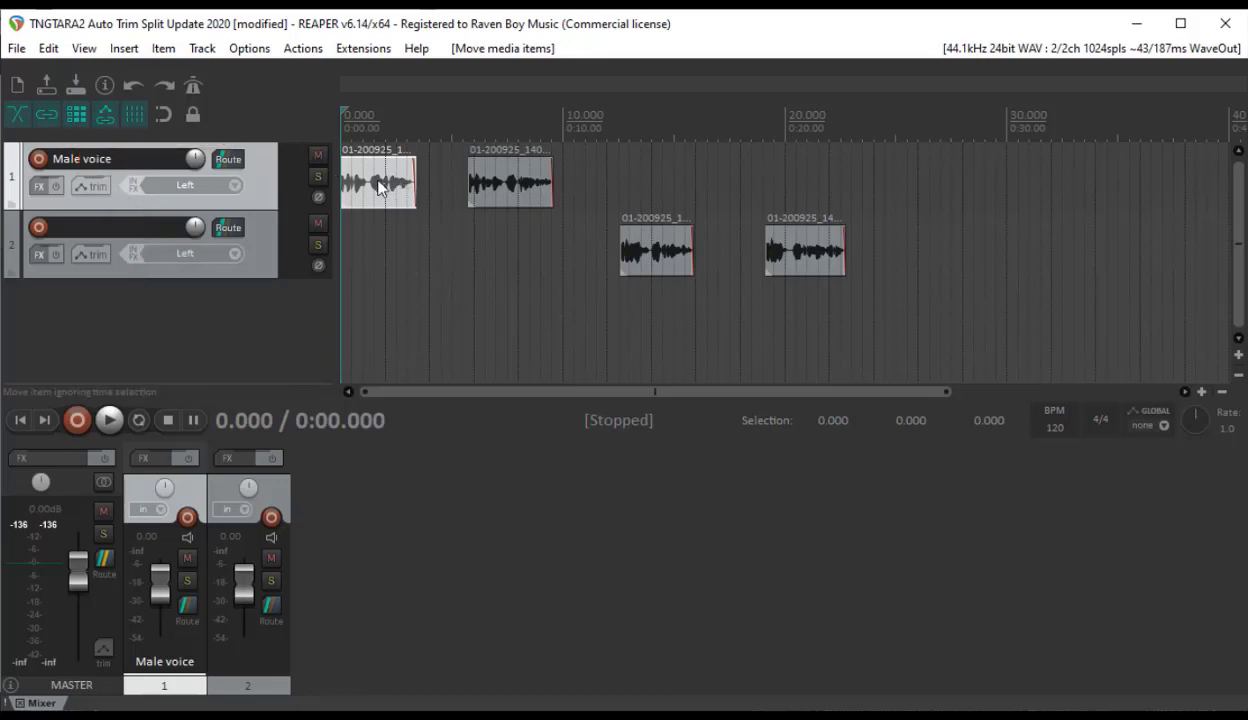
pyautogui.moveTo(380, 186)
pyautogui.mouseDown()
pyautogui.moveTo(523, 187)
pyautogui.moveTo(370, 189)
pyautogui.mouseUp()
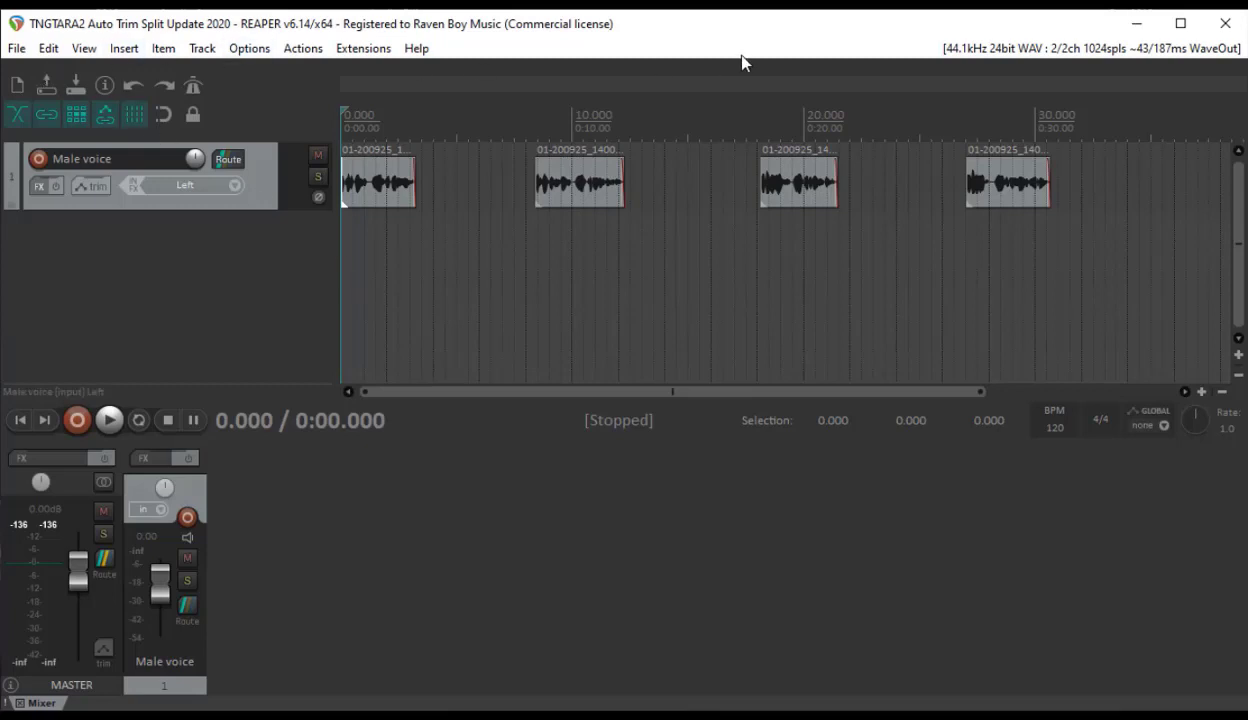
# - Switch from REAPER to the SWS / S&M Extension website (sws-extension.org) in Chrome
pyautogui.click(1226, 26)
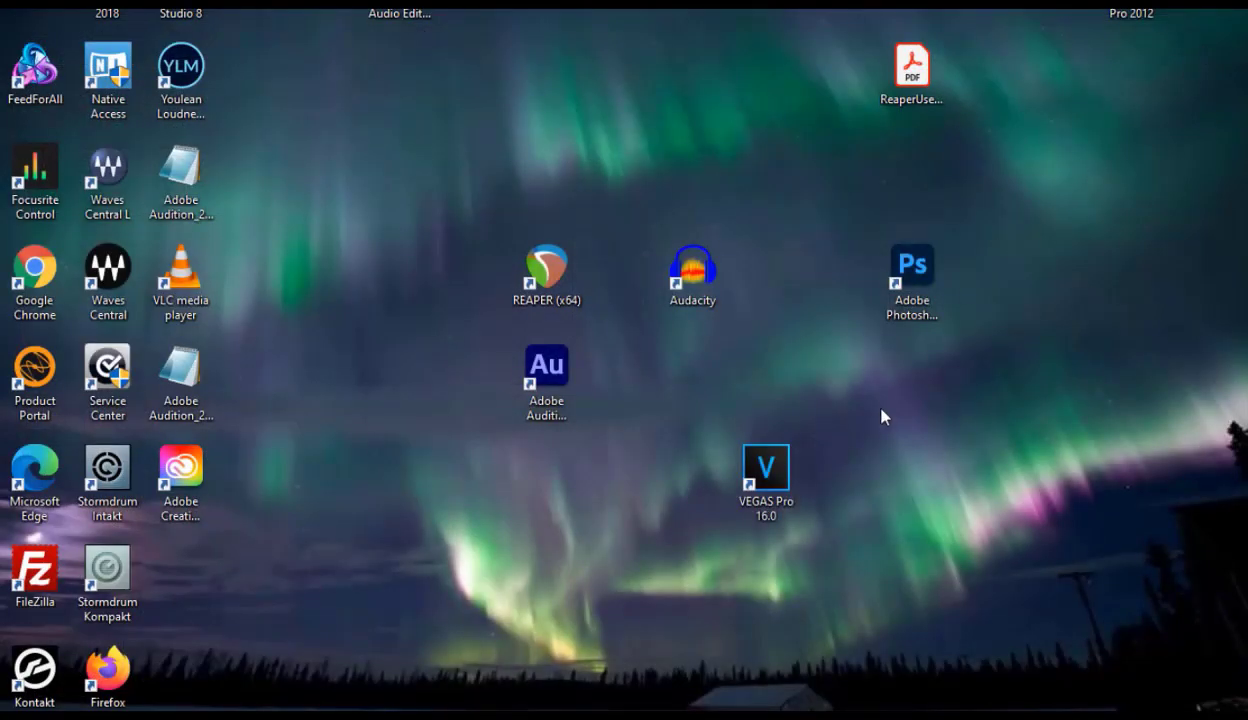
pyautogui.moveTo(760, 716)
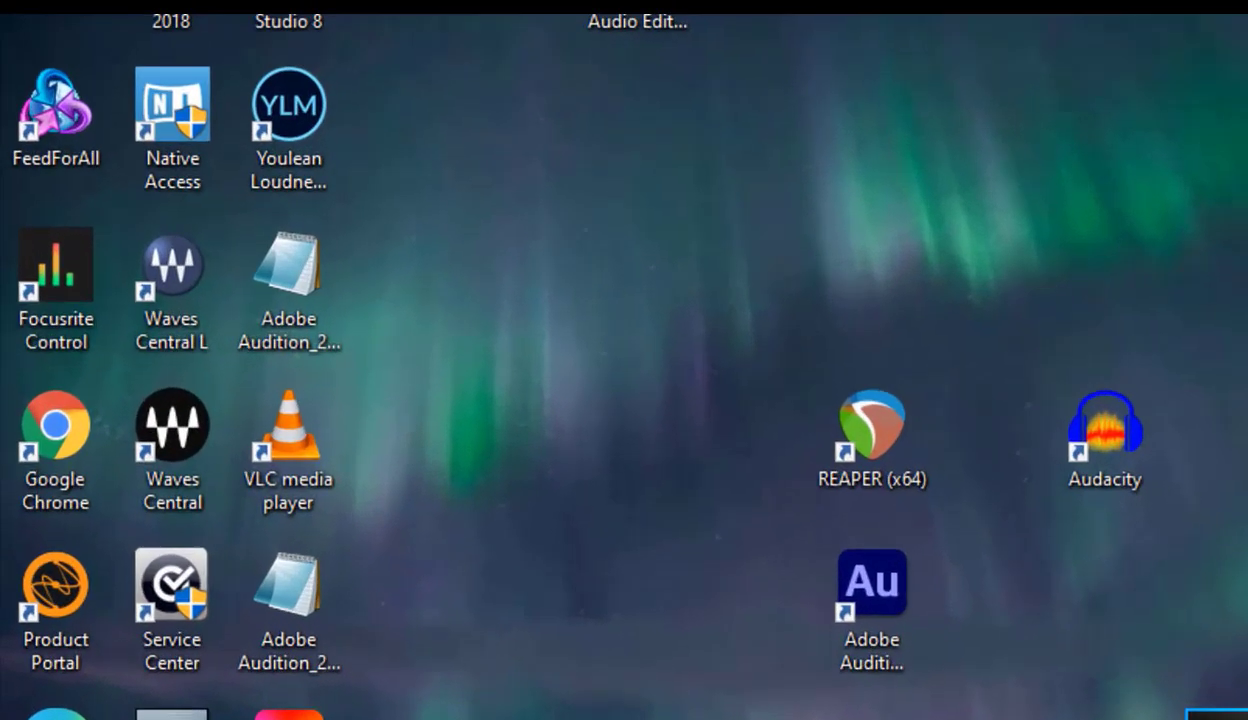
pyautogui.click(655, 672)
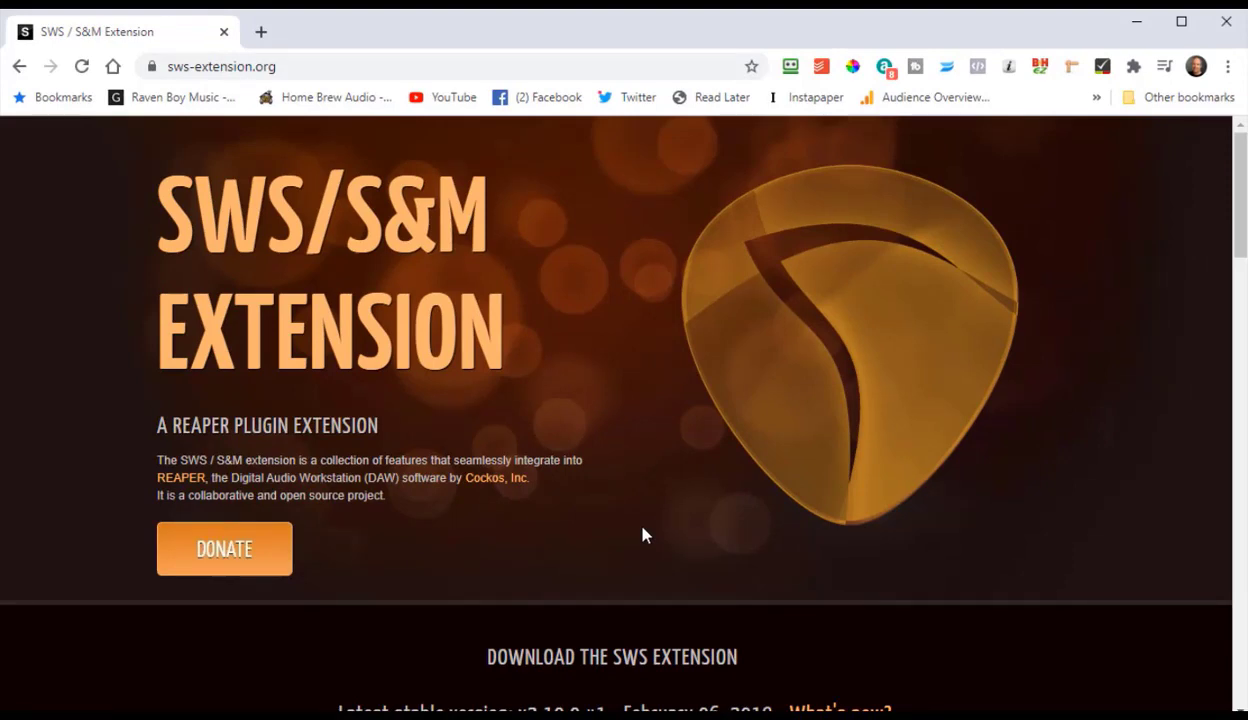
# - Start downloading the Windows 64-bit version of the SWS extension and cancel saving the installer
pyautogui.scroll(-2, 643, 535)
pyautogui.scroll(2, 643, 535)
pyautogui.scroll(-3, 643, 535)
pyautogui.scroll(-2, 643, 535)
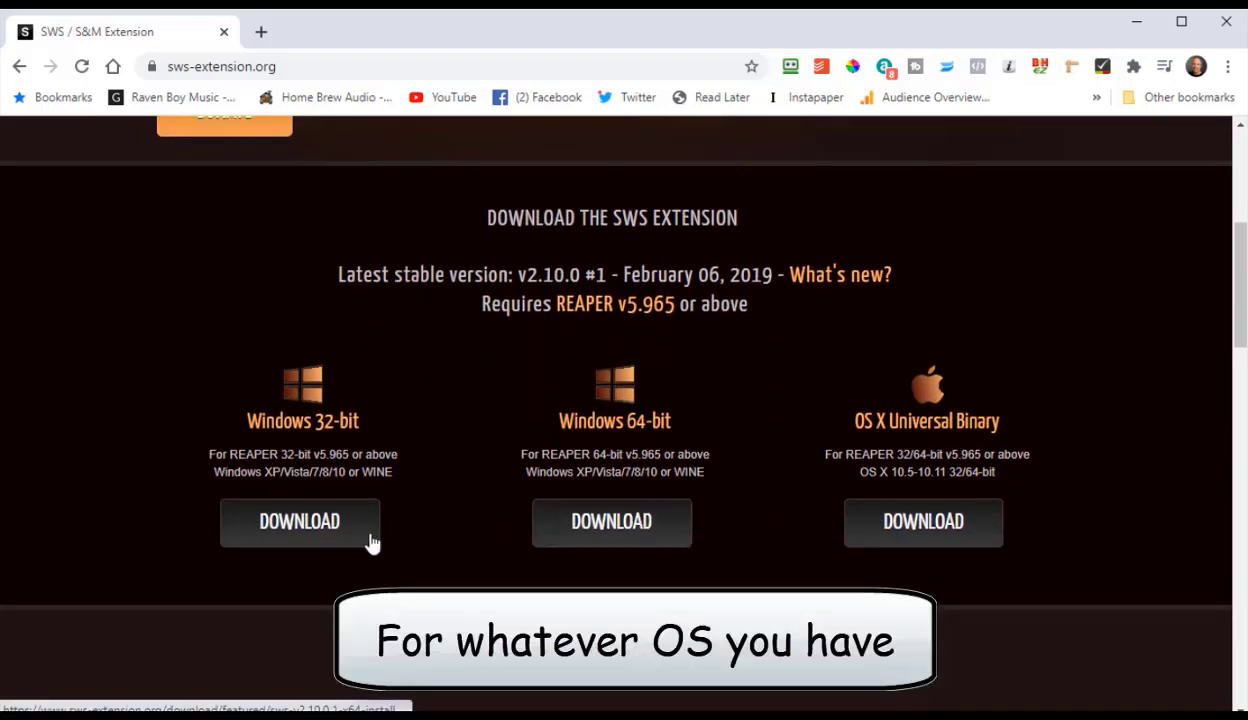
pyautogui.click(628, 528)
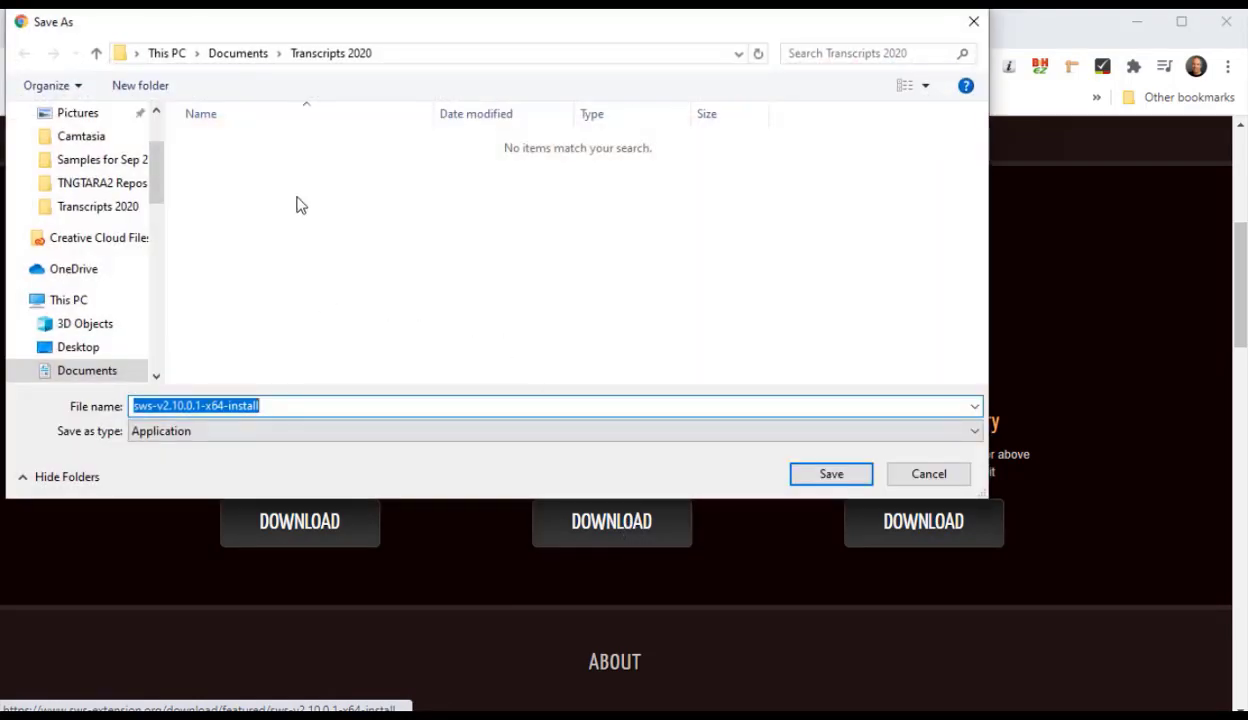
pyautogui.click(928, 476)
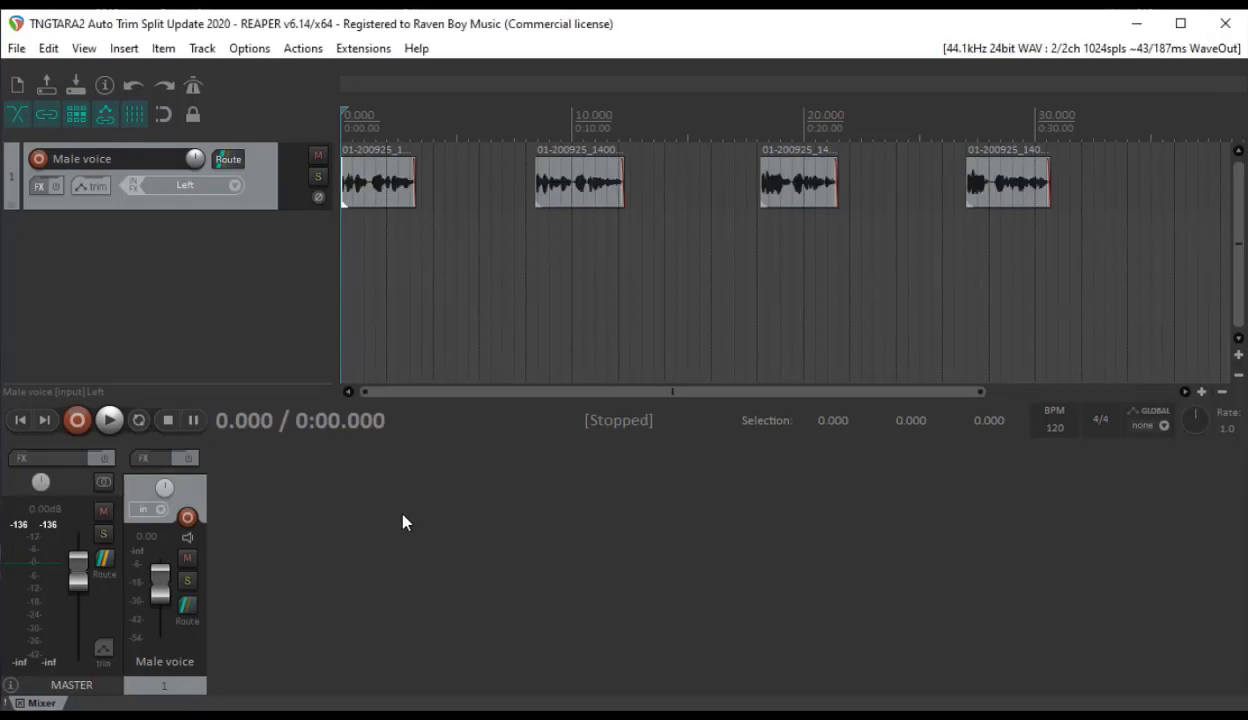
# - Back in REAPER, check the installed extension commands and search the action list for "reposition" to locate Xenakios/SWS: Reposition selected items
pyautogui.click(302, 48)
pyautogui.moveTo(370, 50)
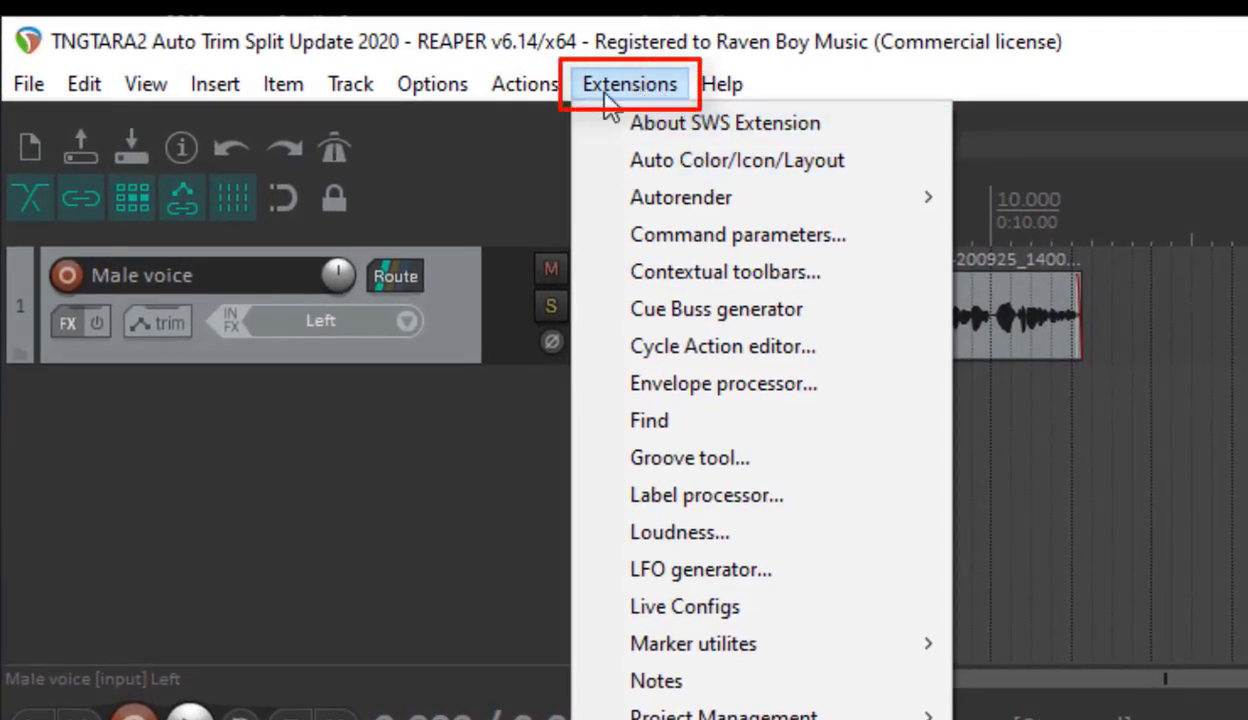
pyautogui.moveTo(531, 95)
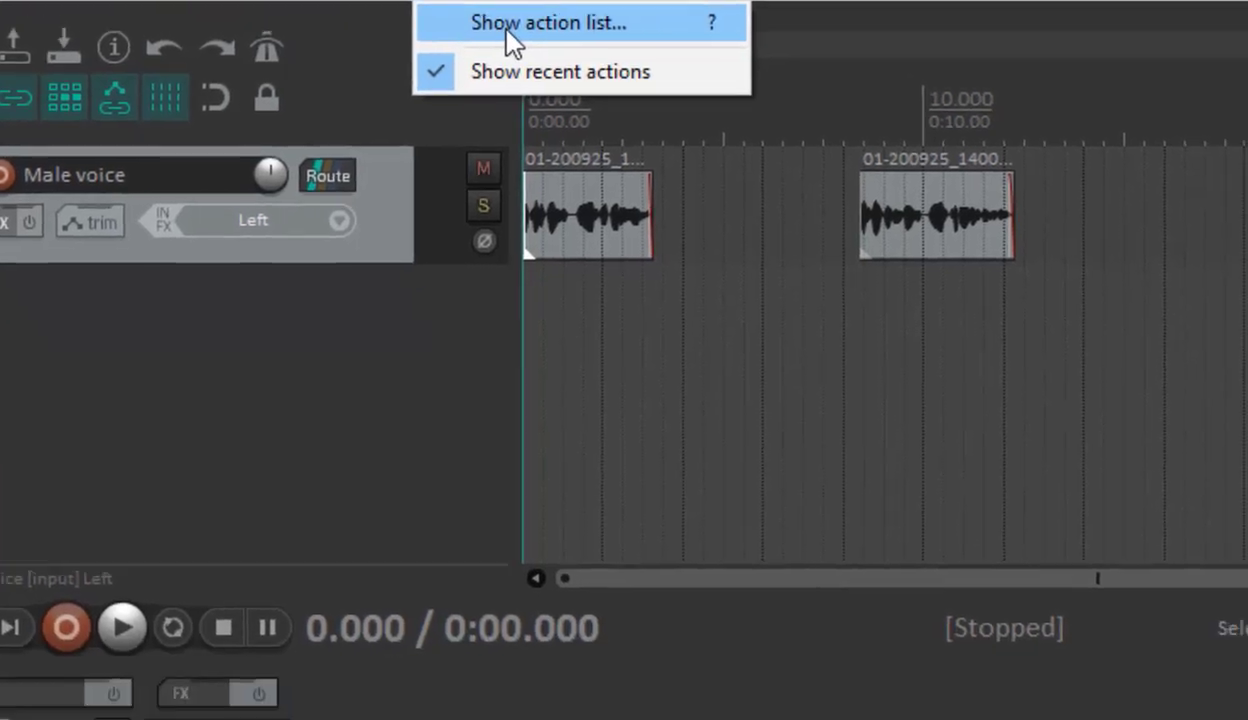
pyautogui.click(510, 26)
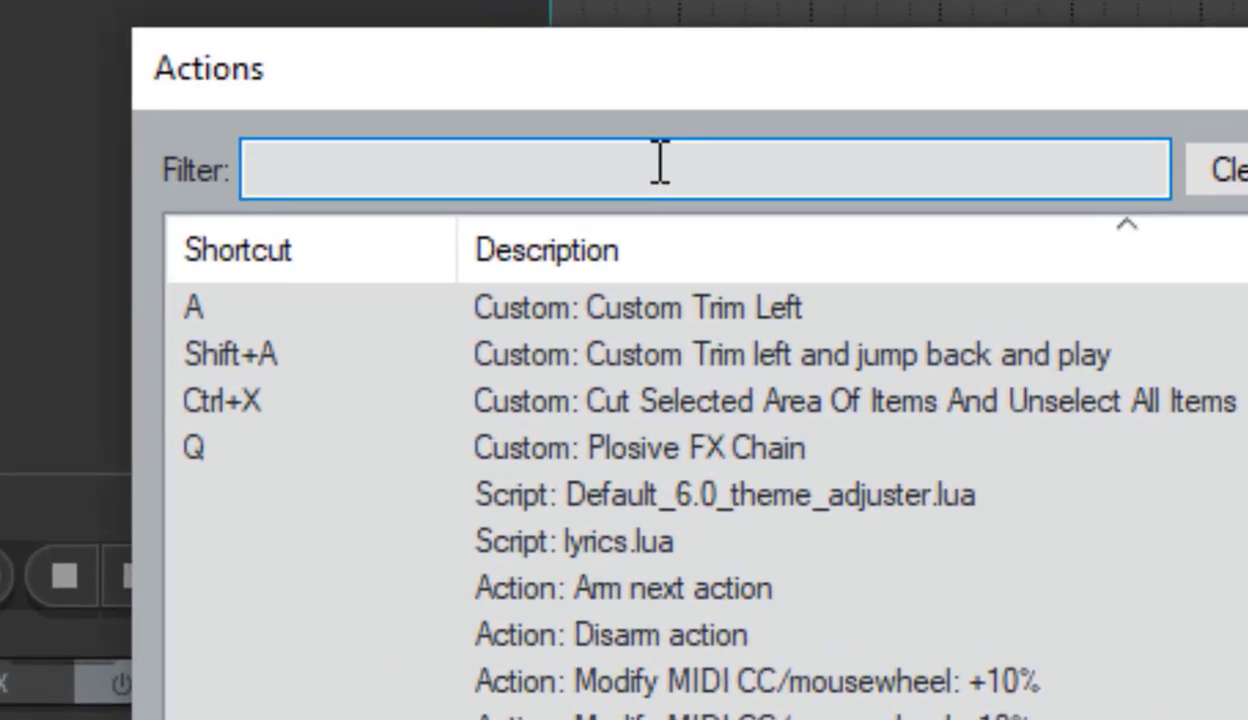
pyautogui.write('reposition')
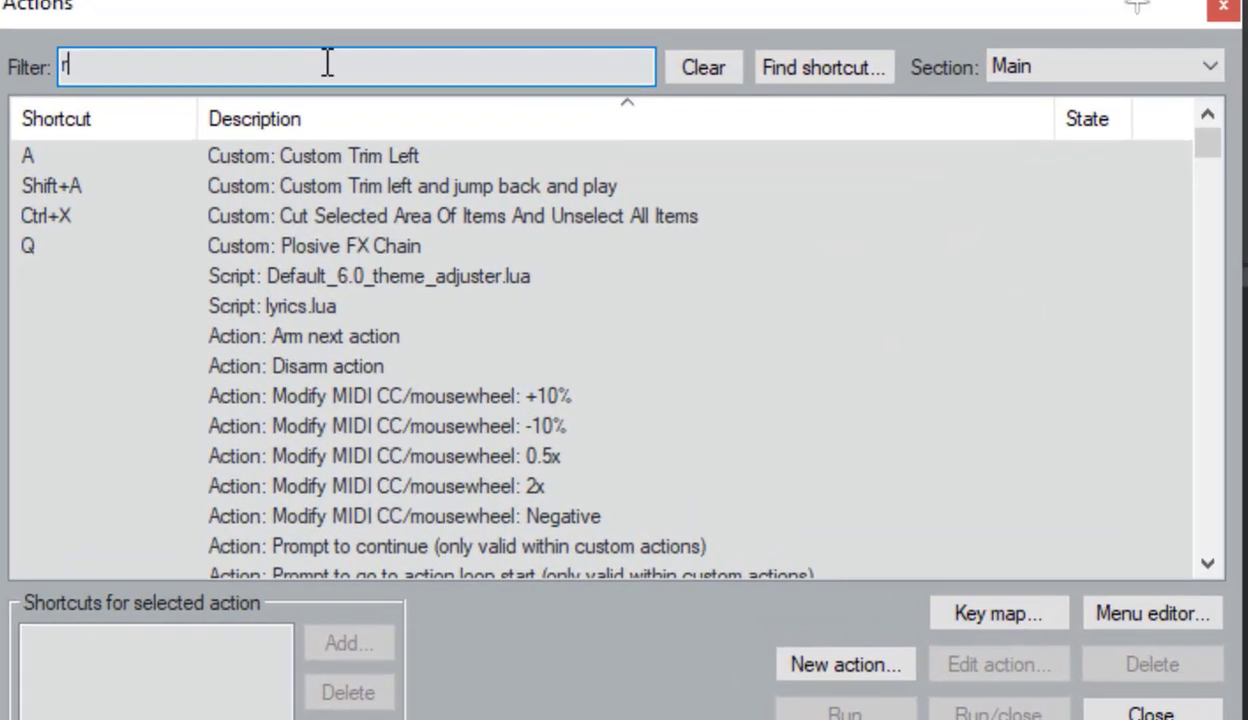
pyautogui.write('epo')
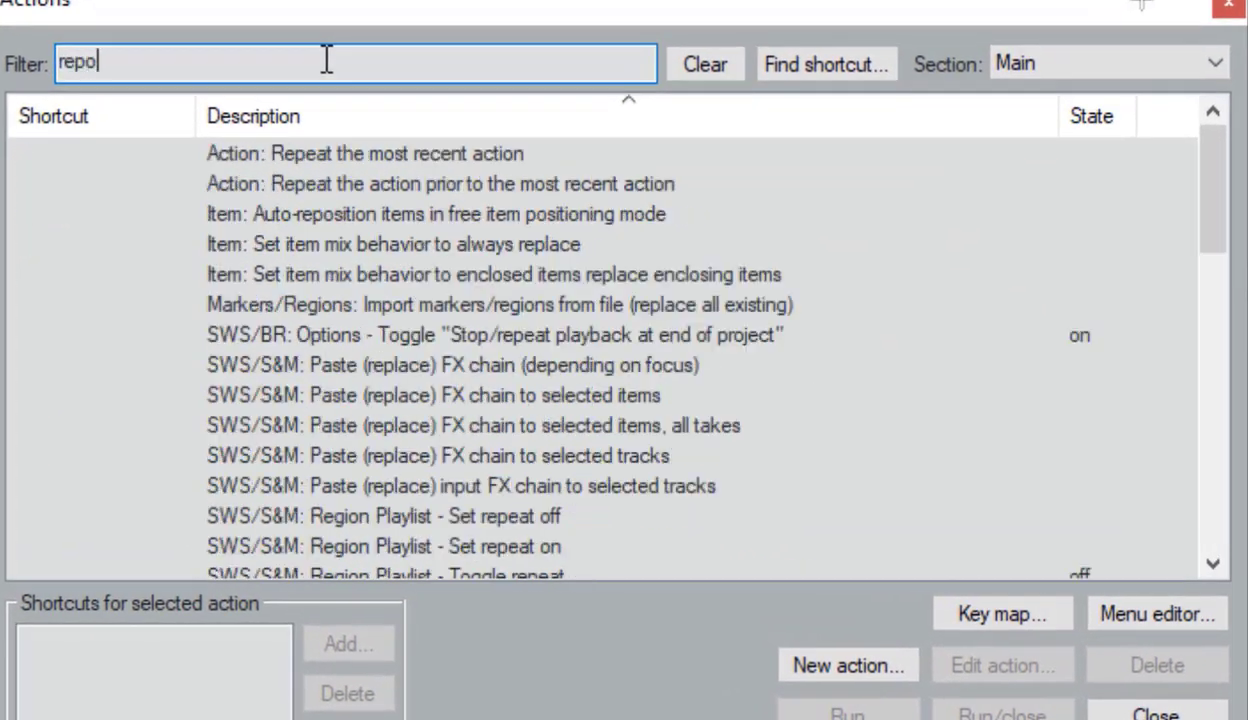
pyautogui.write('sition')
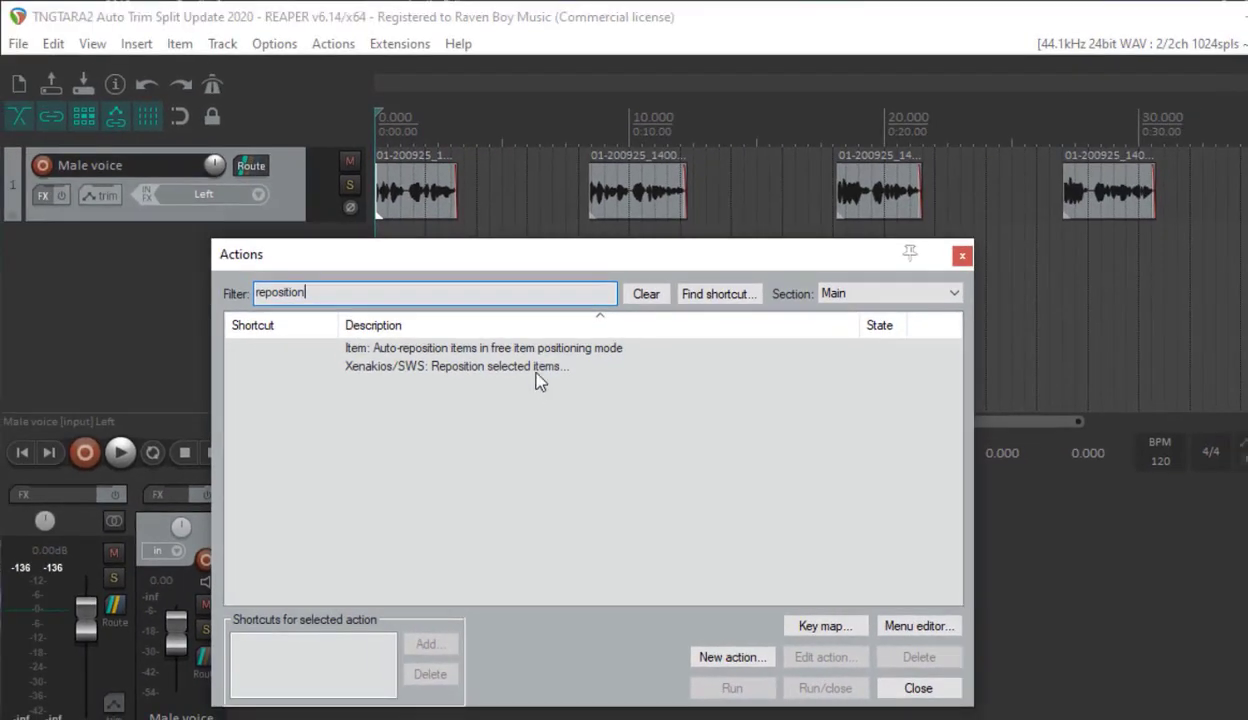
pyautogui.click(536, 371)
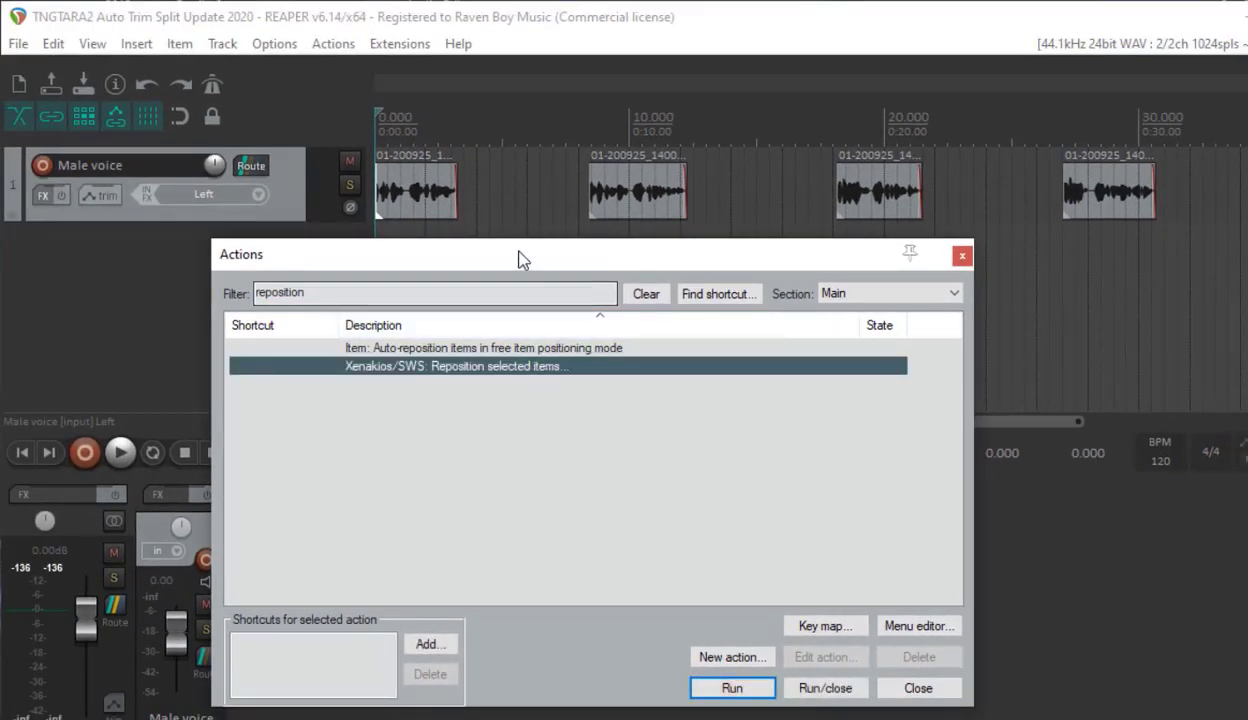
# - Close the action list and select the first two voice items on the Male voice track together
pyautogui.click(416, 191)
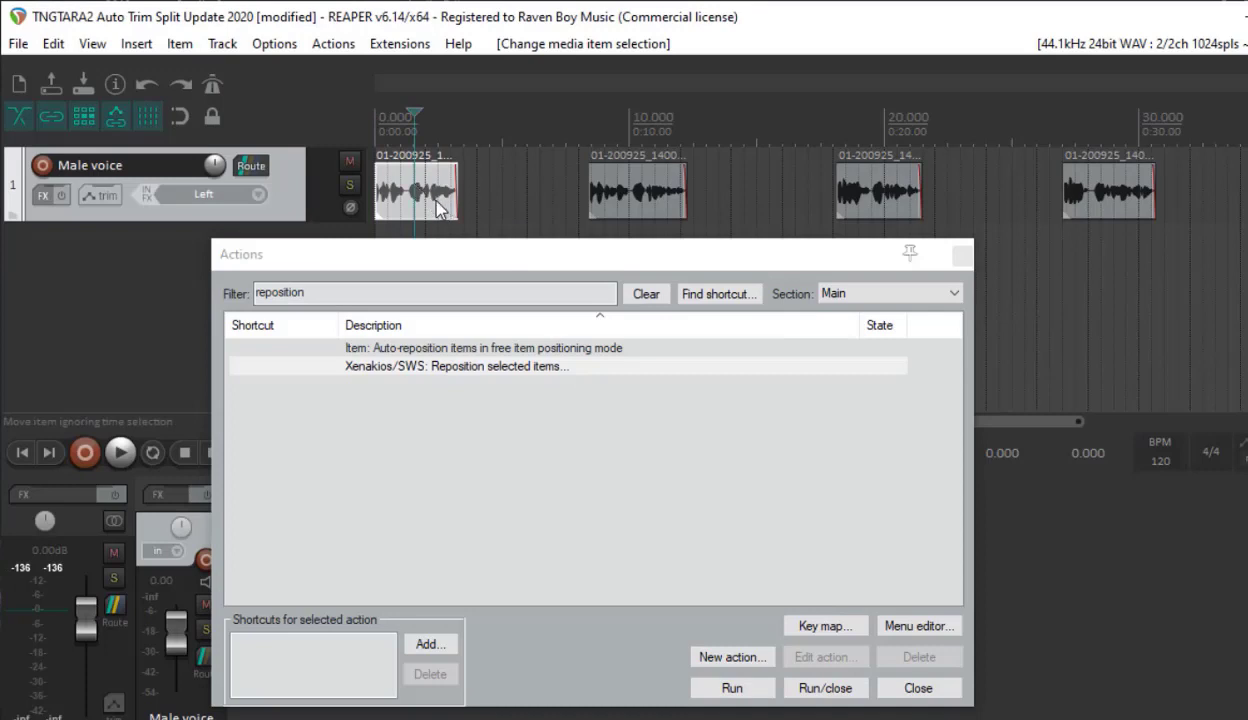
pyautogui.click(893, 686)
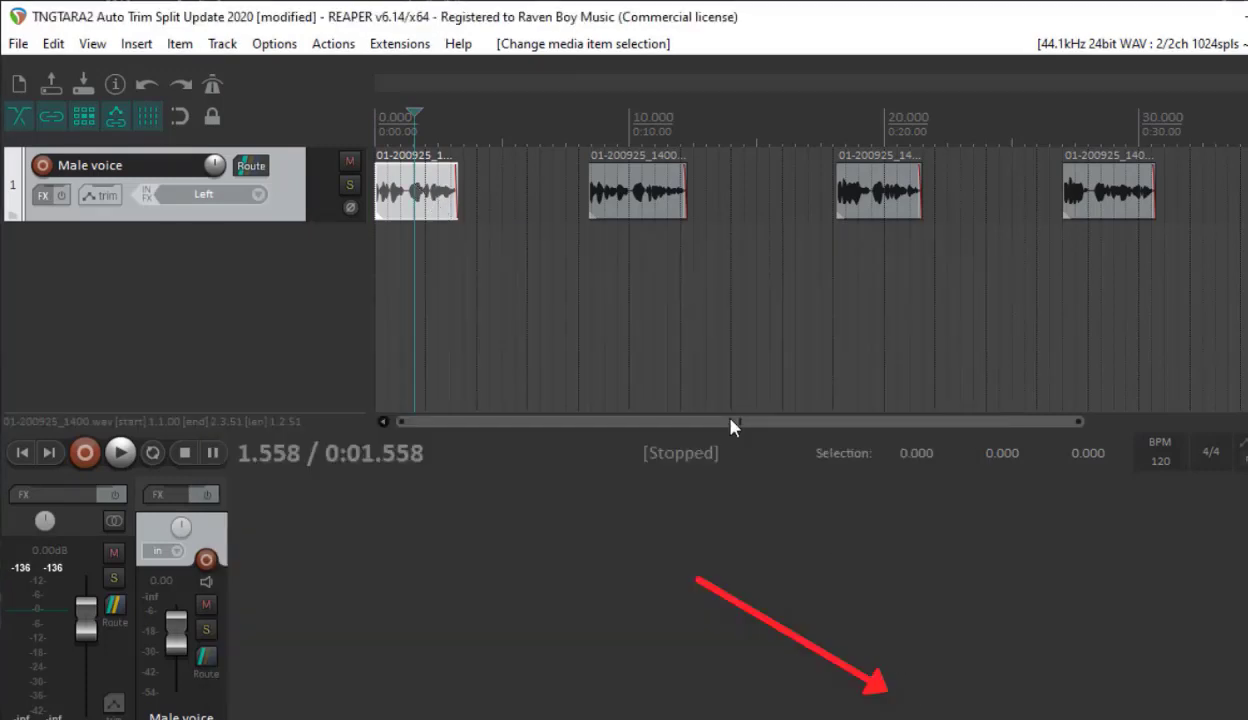
pyautogui.moveTo(420, 183); pyautogui.dragTo(619, 182)
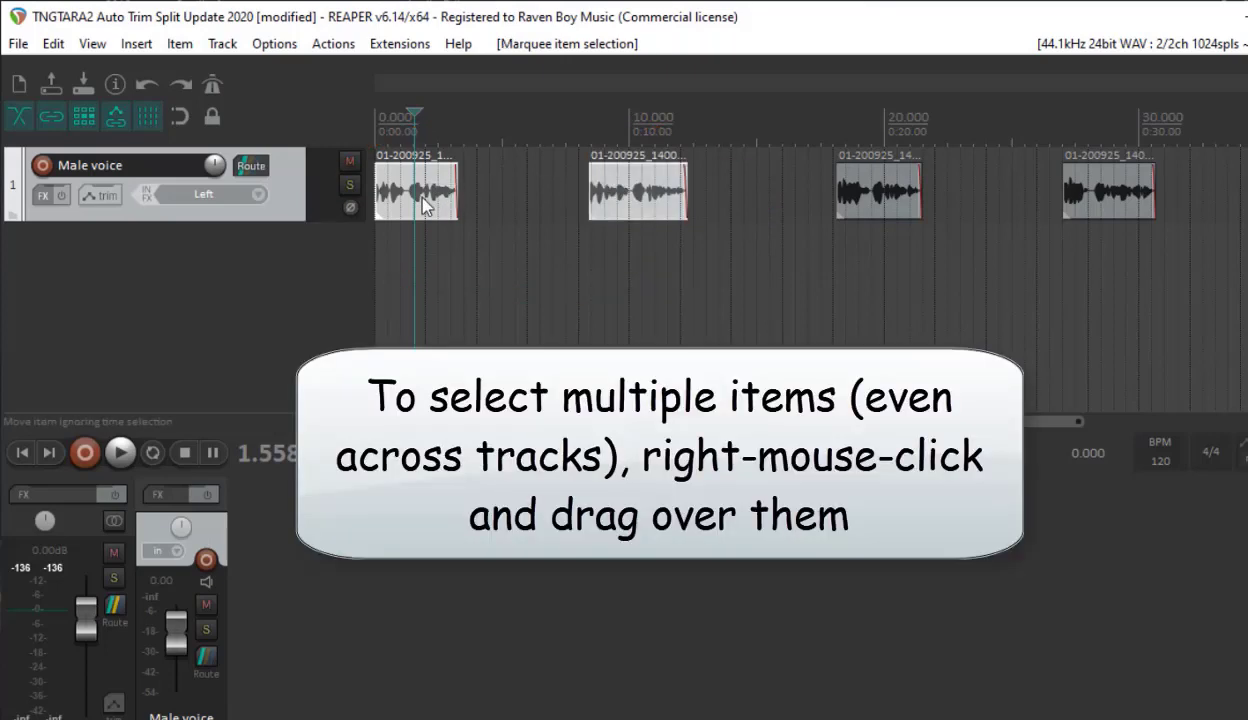
pyautogui.click(430, 192)
pyautogui.moveTo(390, 193); pyautogui.dragTo(647, 217)
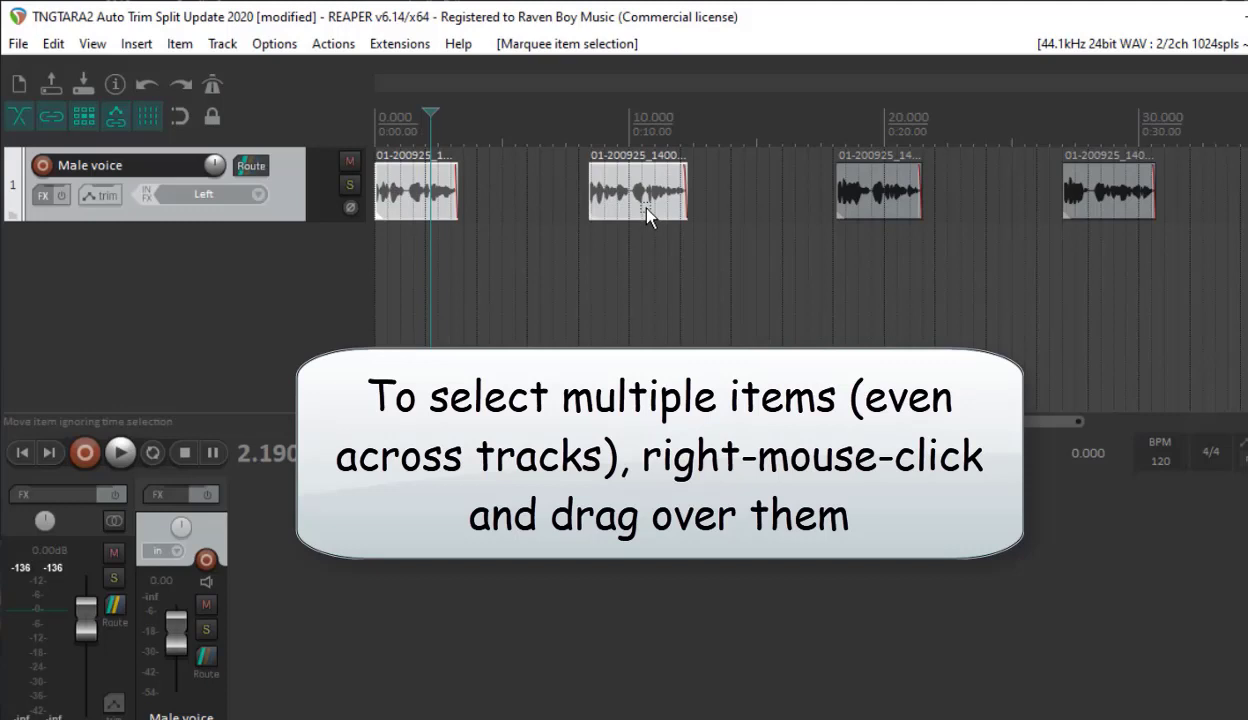
# - Run Xenakios/SWS: Reposition selected items on the first two voice items, adding a 1.00-second interval to the item end
pyautogui.click(334, 44)
pyautogui.click(348, 67)
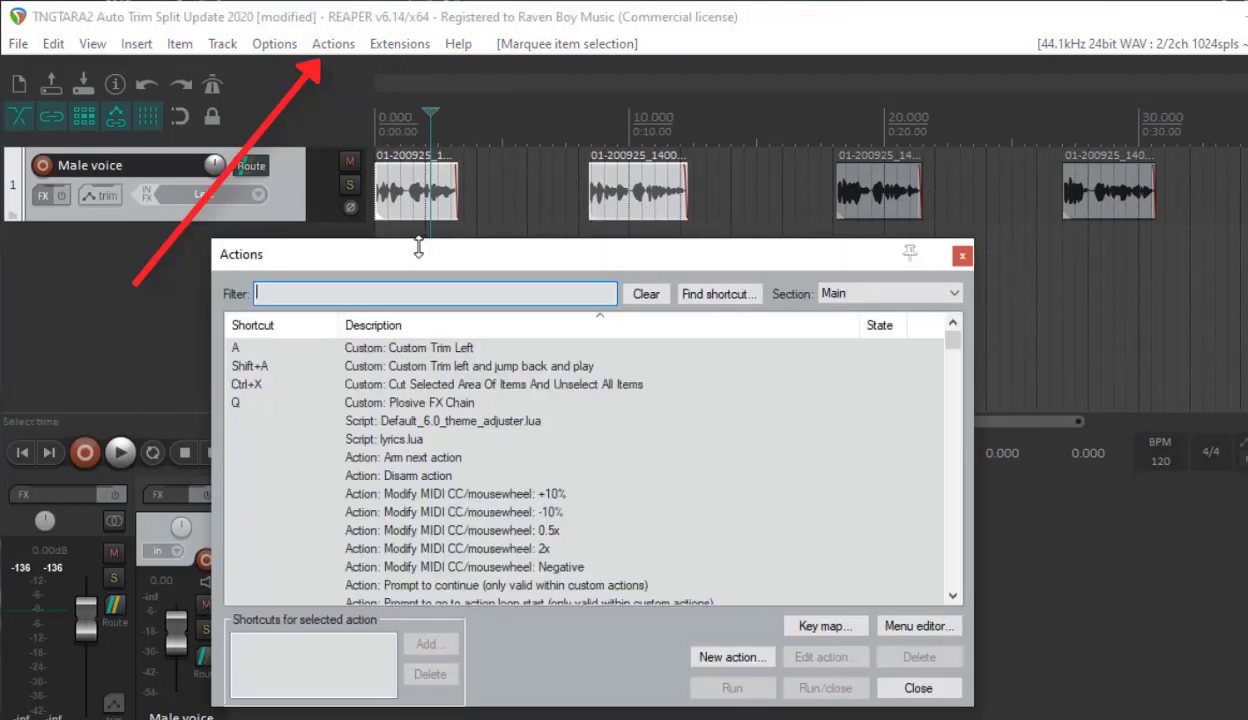
pyautogui.write('reposi')
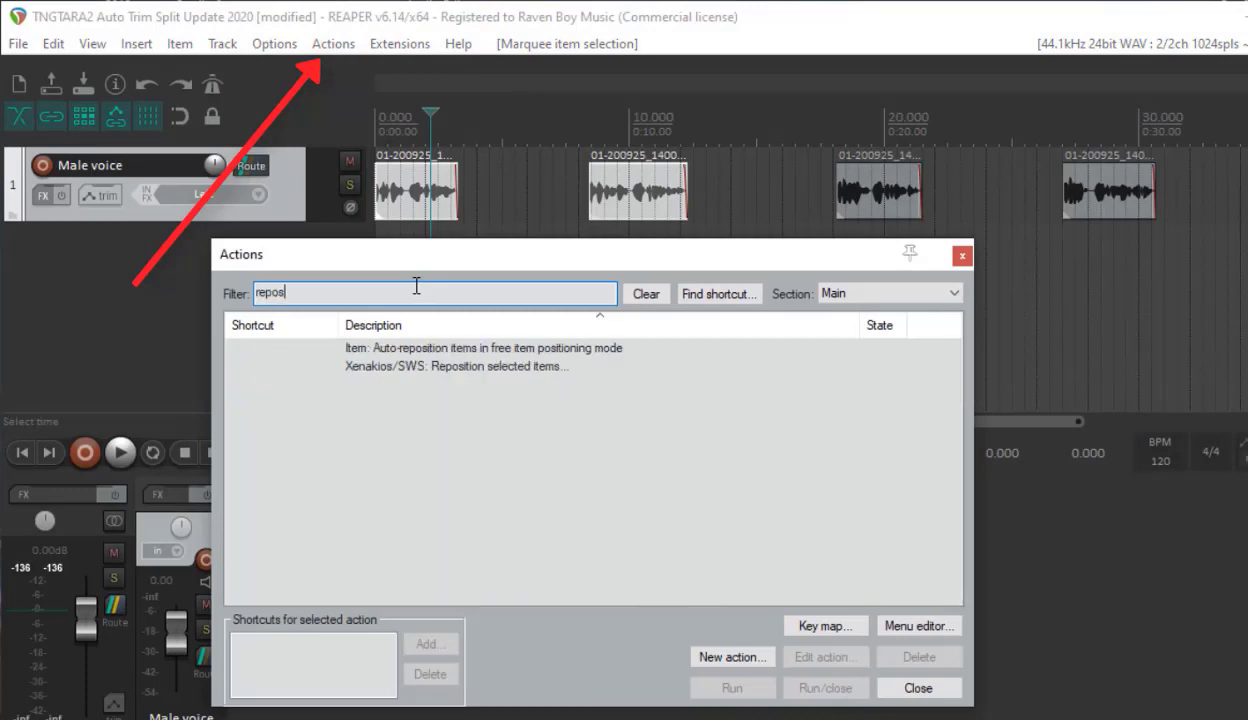
pyautogui.click(425, 364)
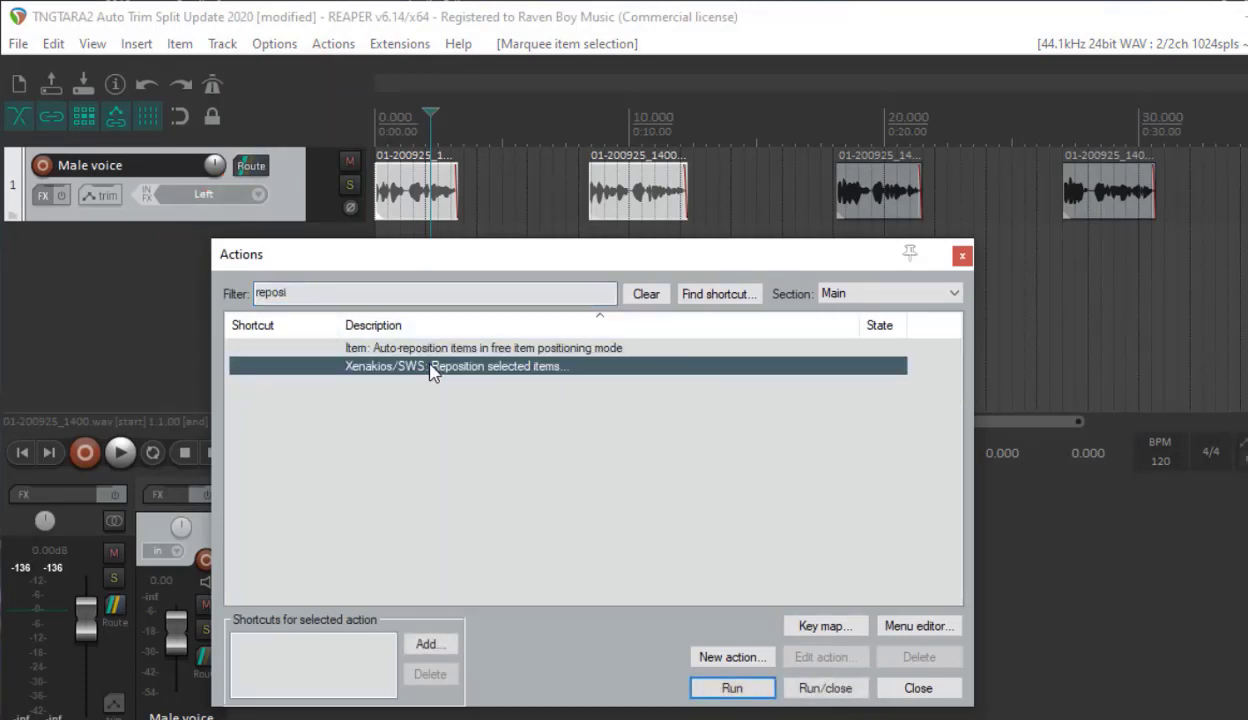
pyautogui.click(732, 688)
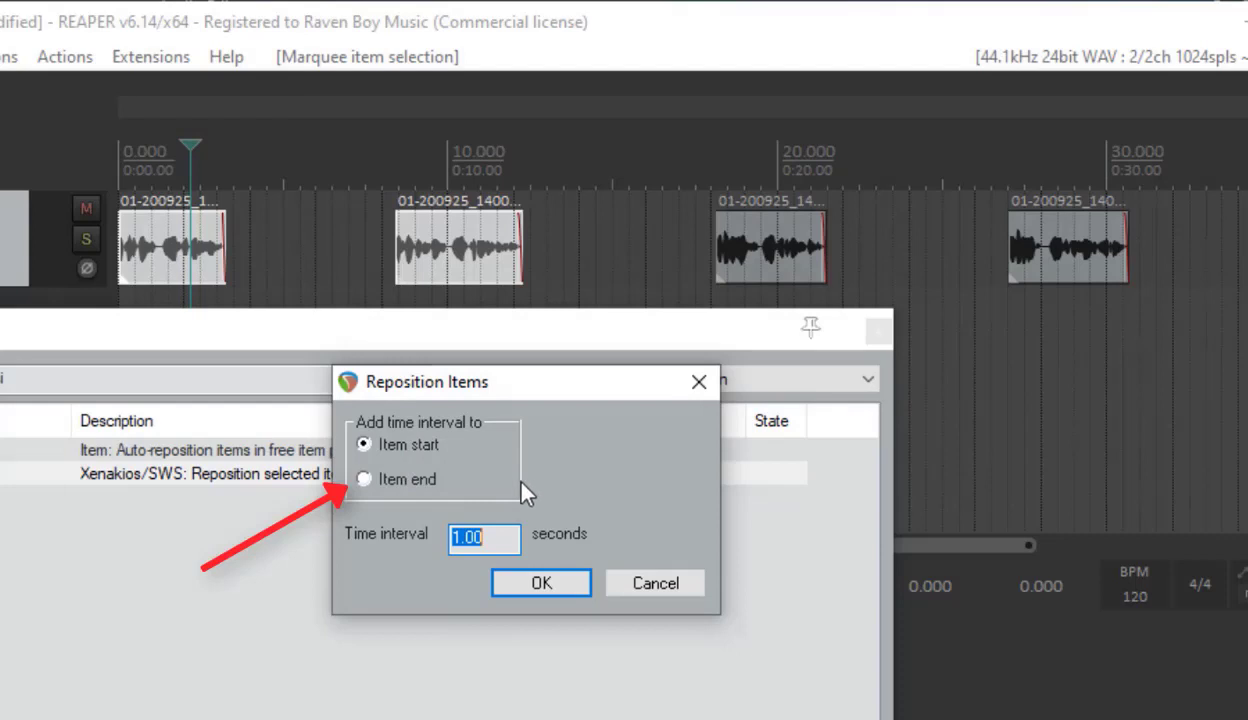
pyautogui.click(364, 479)
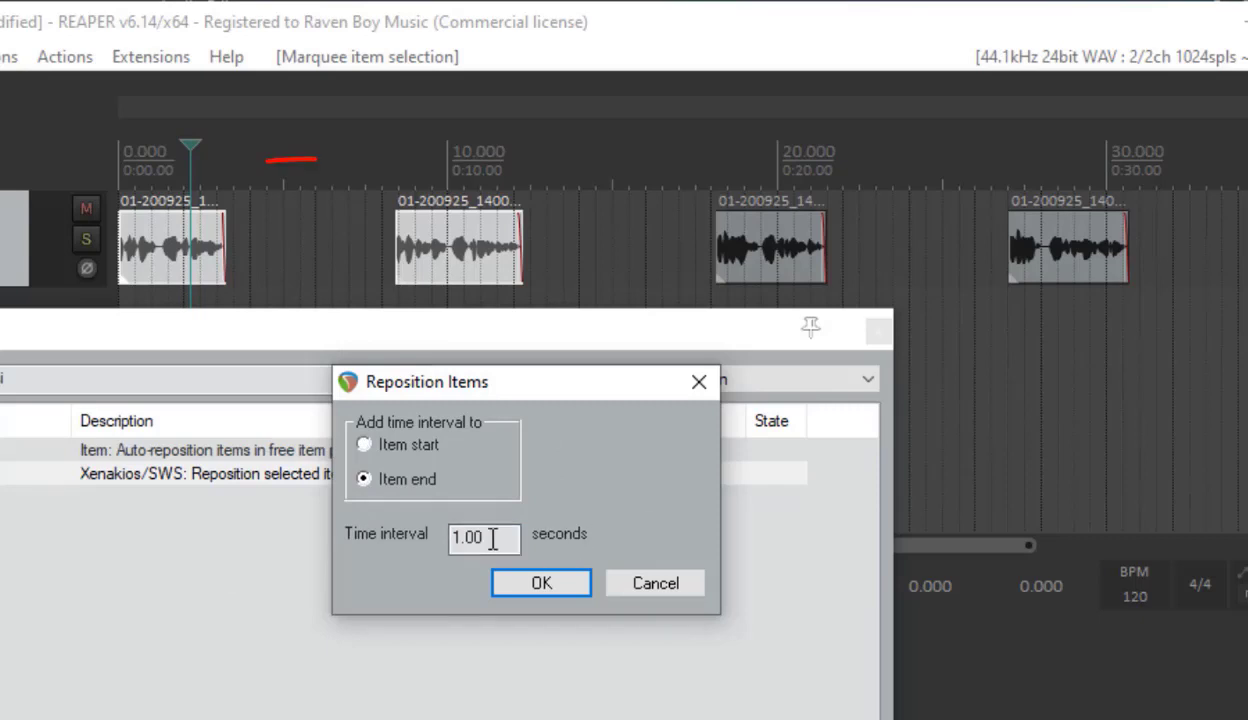
pyautogui.click(530, 582)
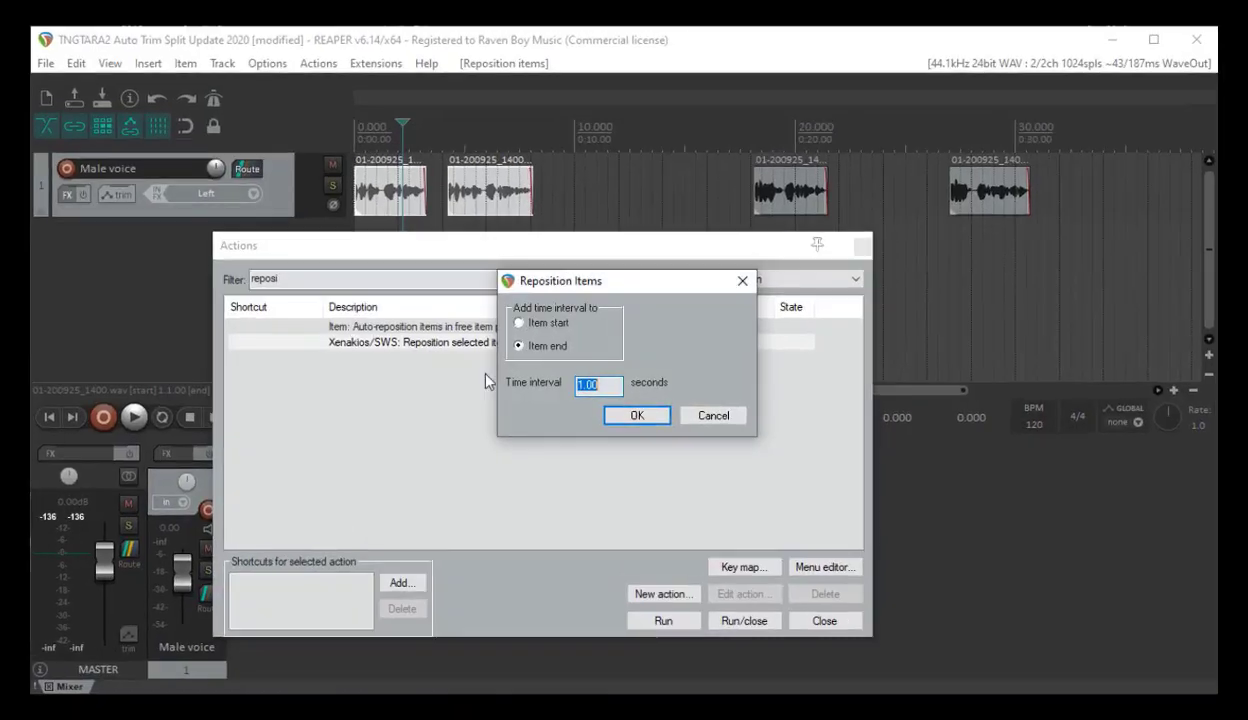
# - Reposition the first two voice items with a 3-second interval after item end, and apply the same spacing to all four items
pyautogui.write('3')
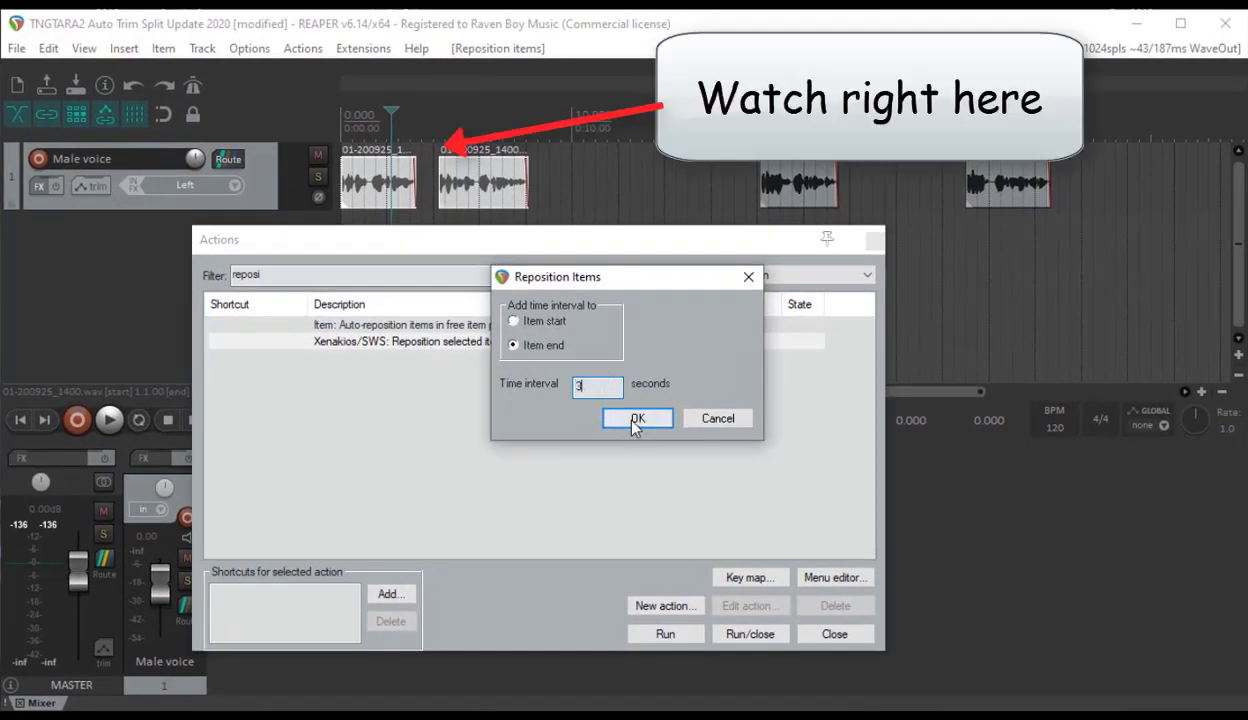
pyautogui.click(636, 418)
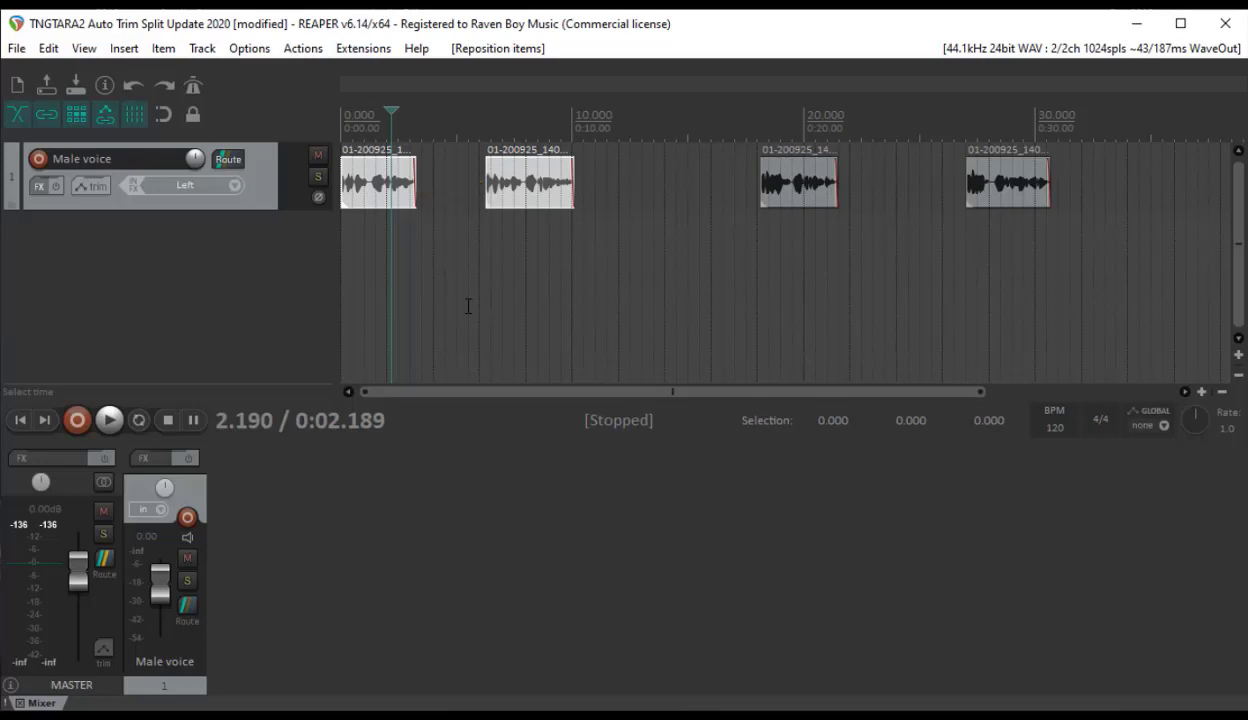
pyautogui.moveTo(384, 177); pyautogui.dragTo(1014, 206)
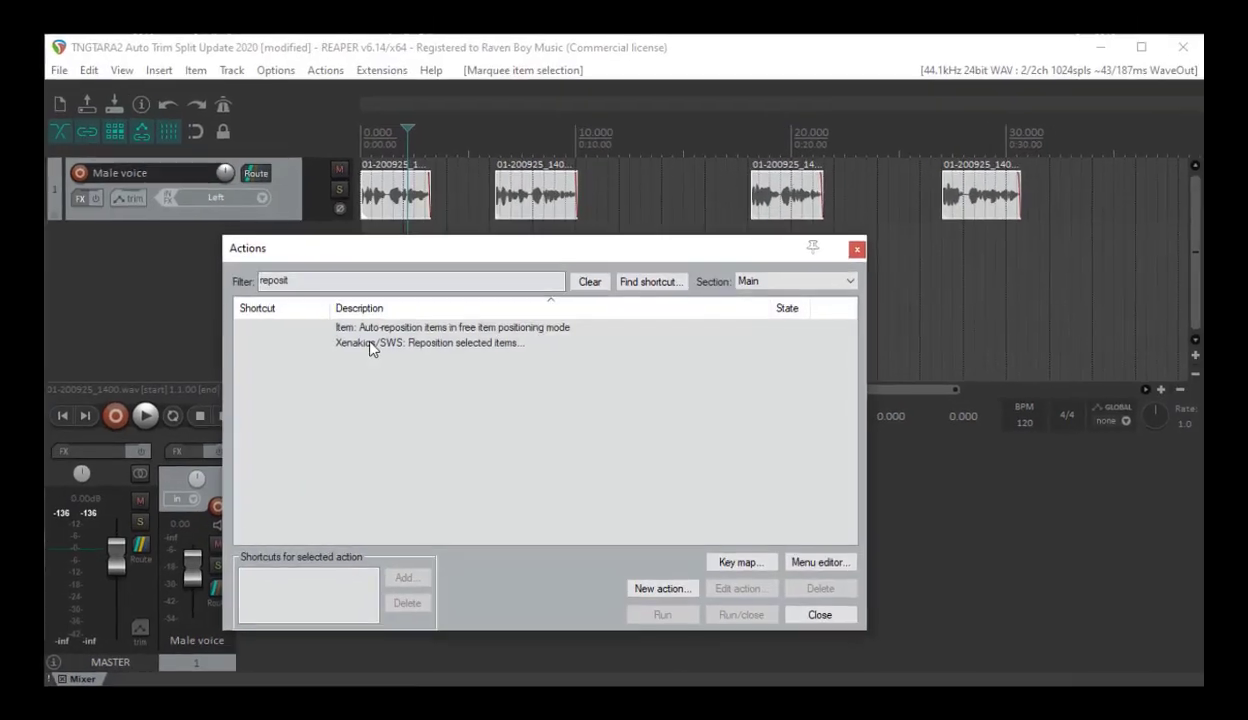
pyautogui.click(367, 341)
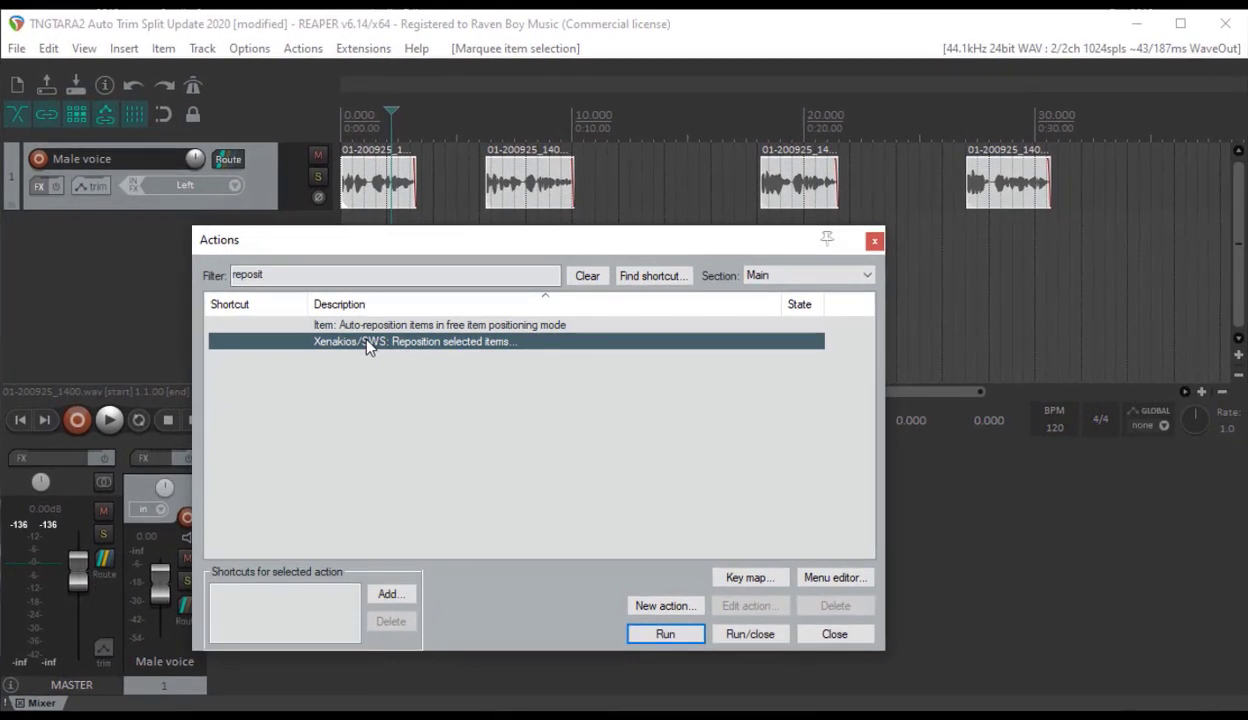
pyautogui.doubleClick(367, 341)
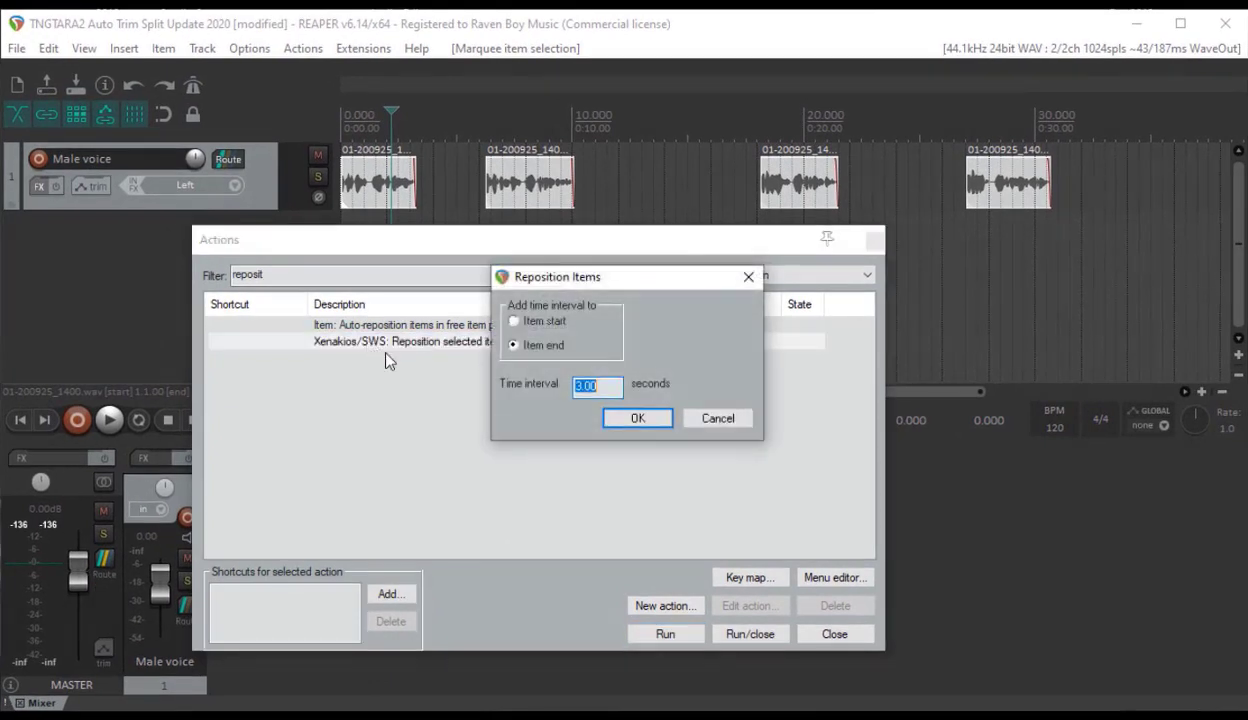
pyautogui.click(638, 418)
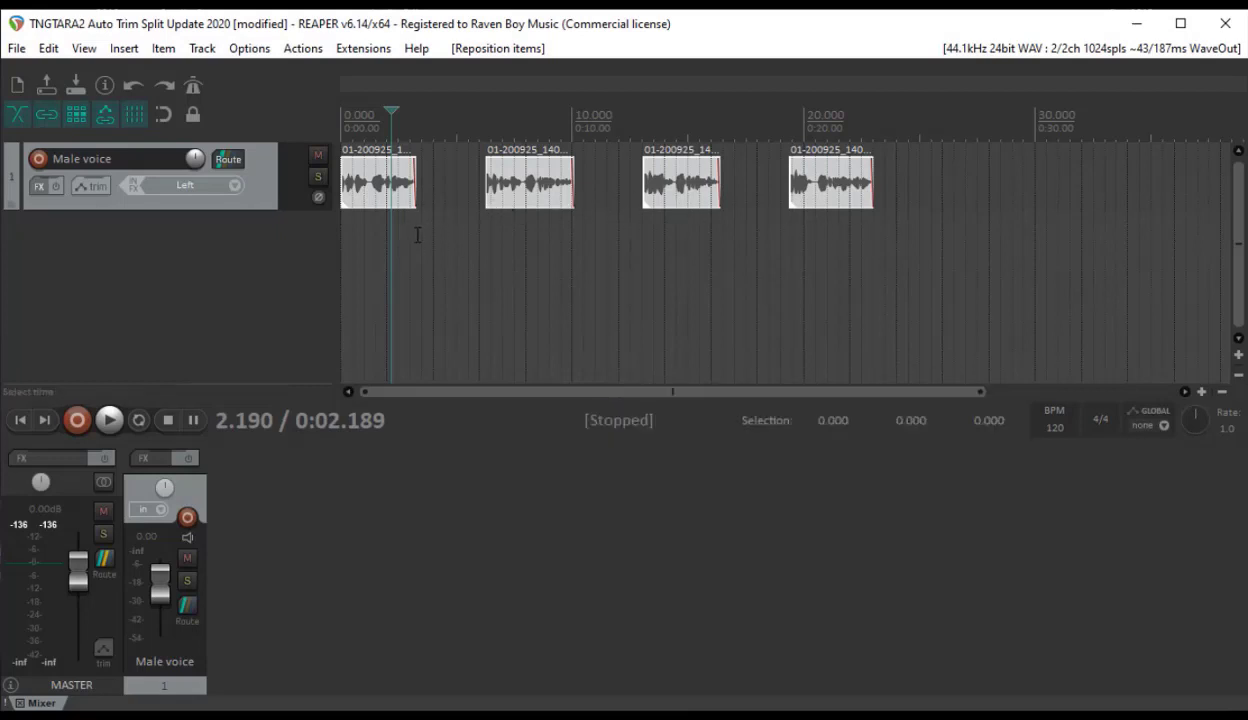
# - Measure the gap between the first two items with a time selection, clear it, and return the playhead to the project start
pyautogui.moveTo(417, 229); pyautogui.dragTo(486, 263)
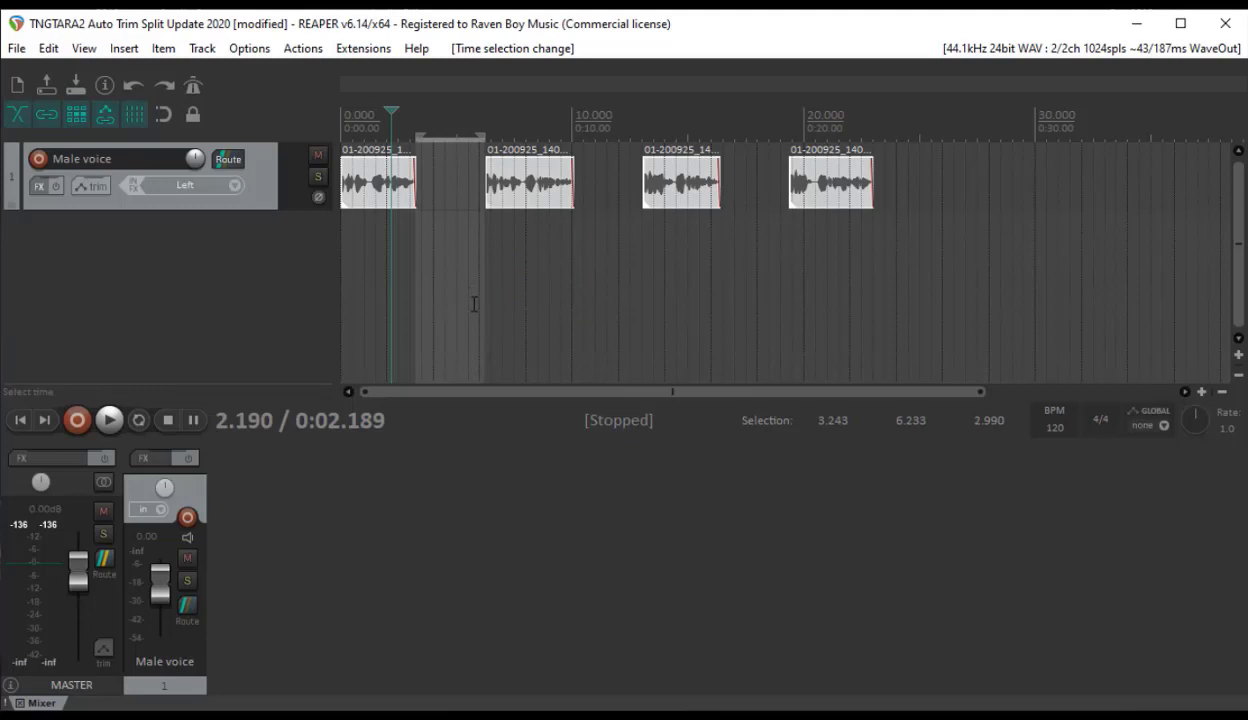
pyautogui.press('Escape')
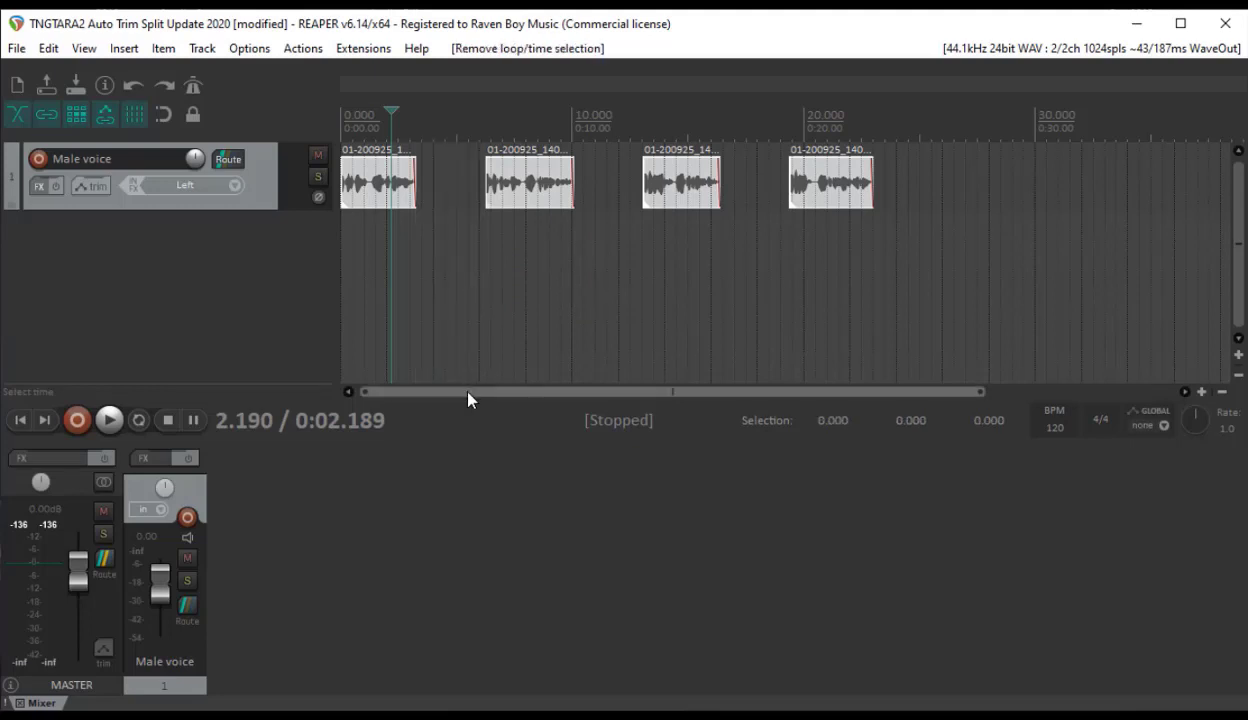
pyautogui.click(20, 420)
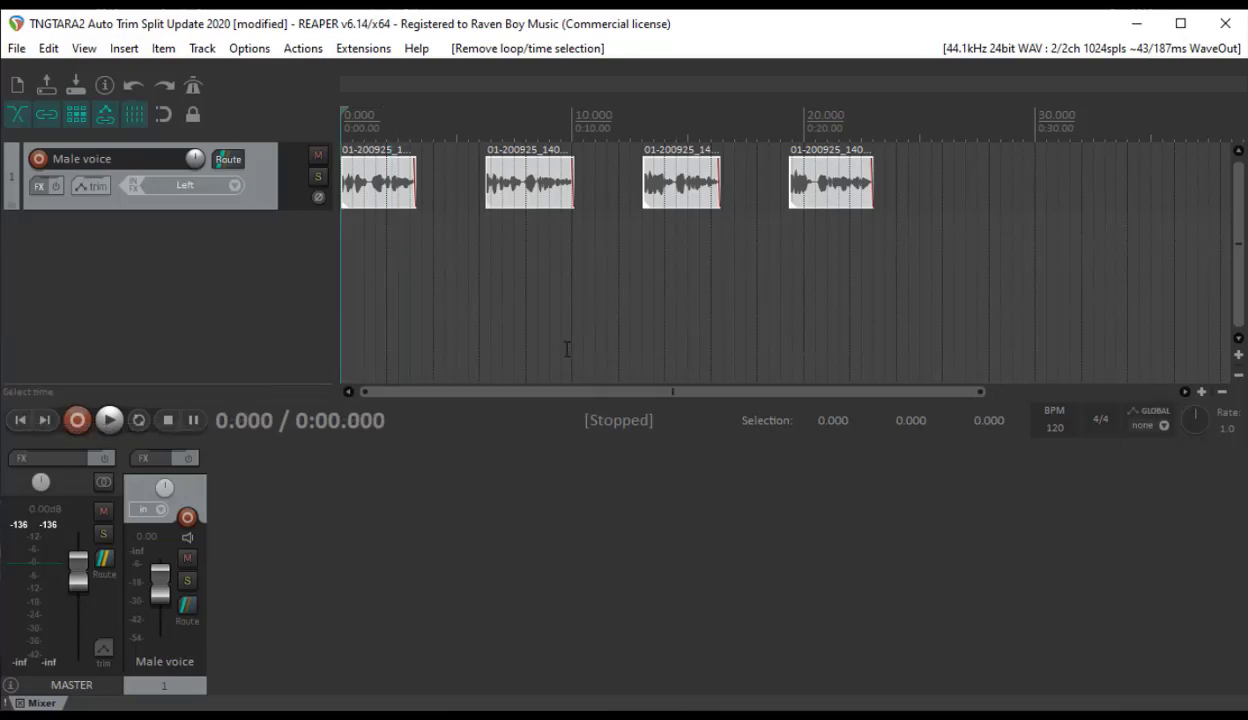
# - Assign the shortcut Ctrl+Q to Xenakios/SWS: Reposition selected items, overriding its existing mapping, and close the action list
pyautogui.press('?')
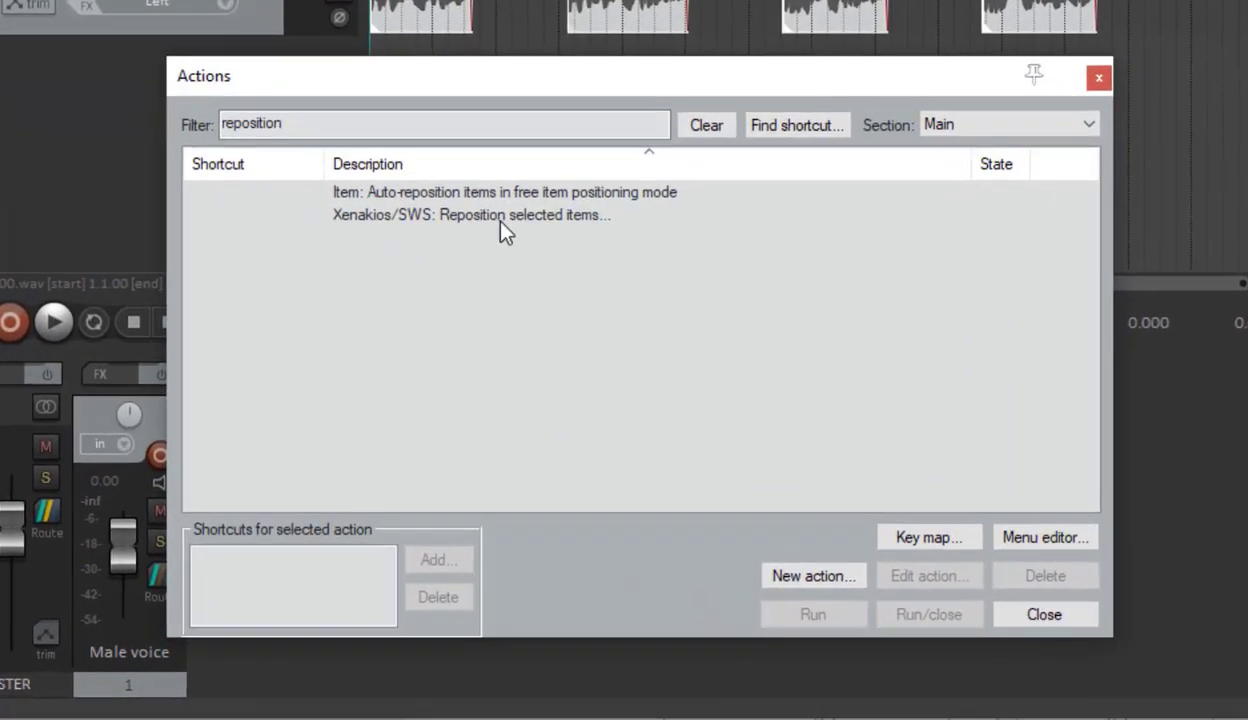
pyautogui.click(500, 216)
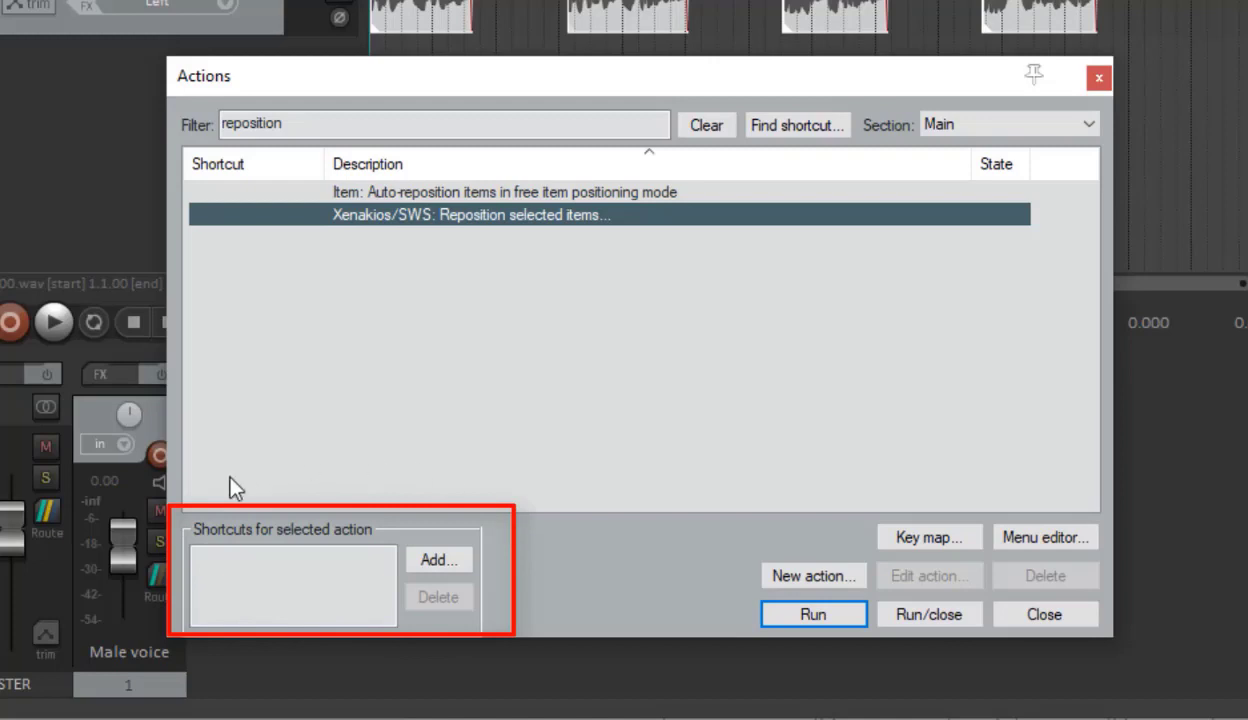
pyautogui.click(436, 560)
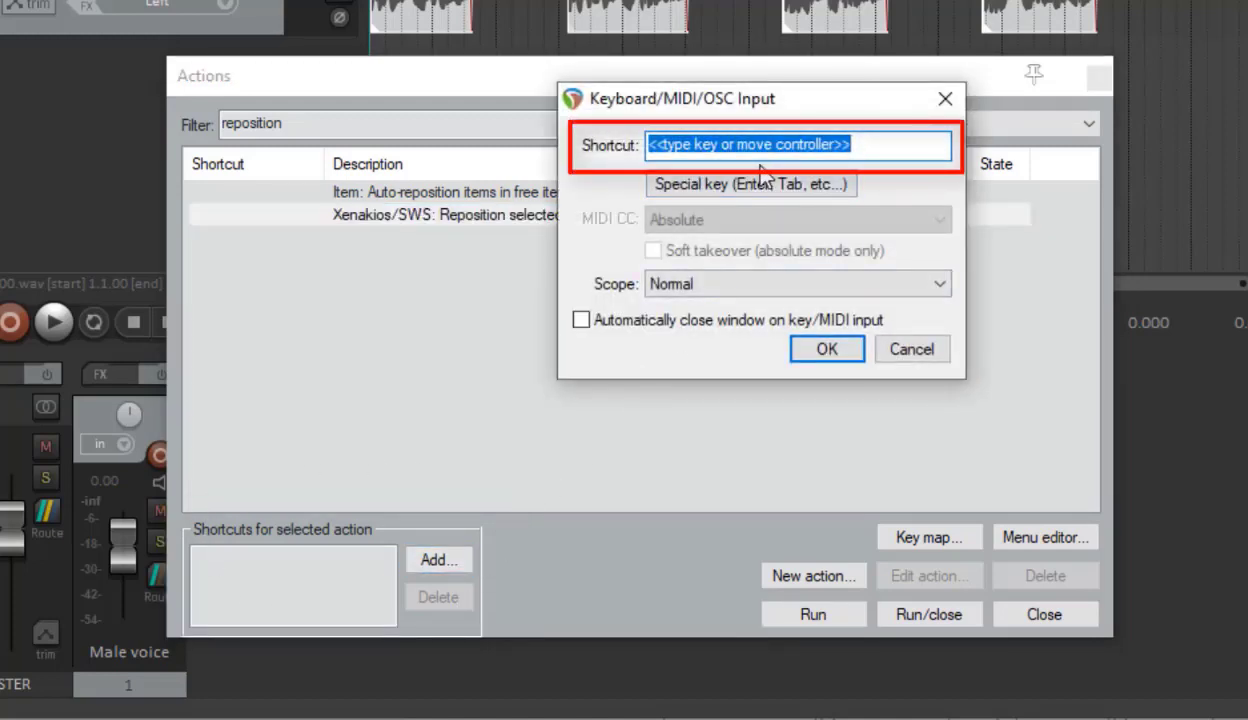
pyautogui.hotkey('ctrl', 'q')
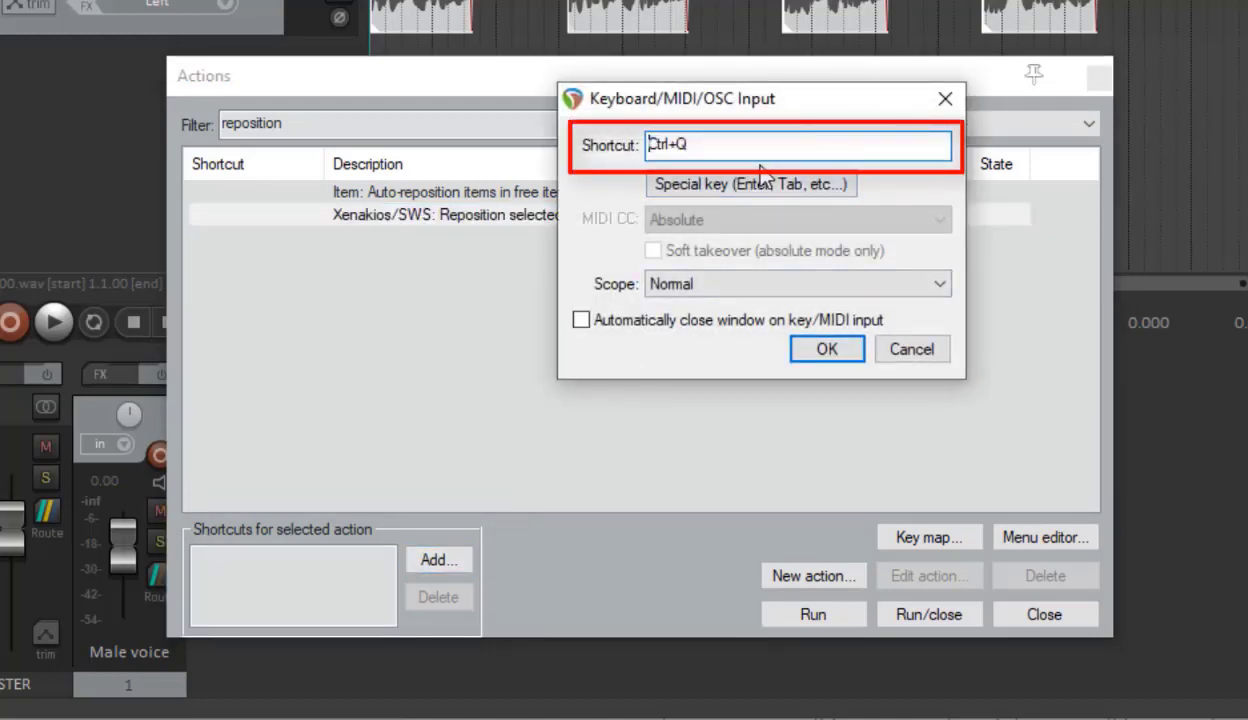
pyautogui.click(827, 350)
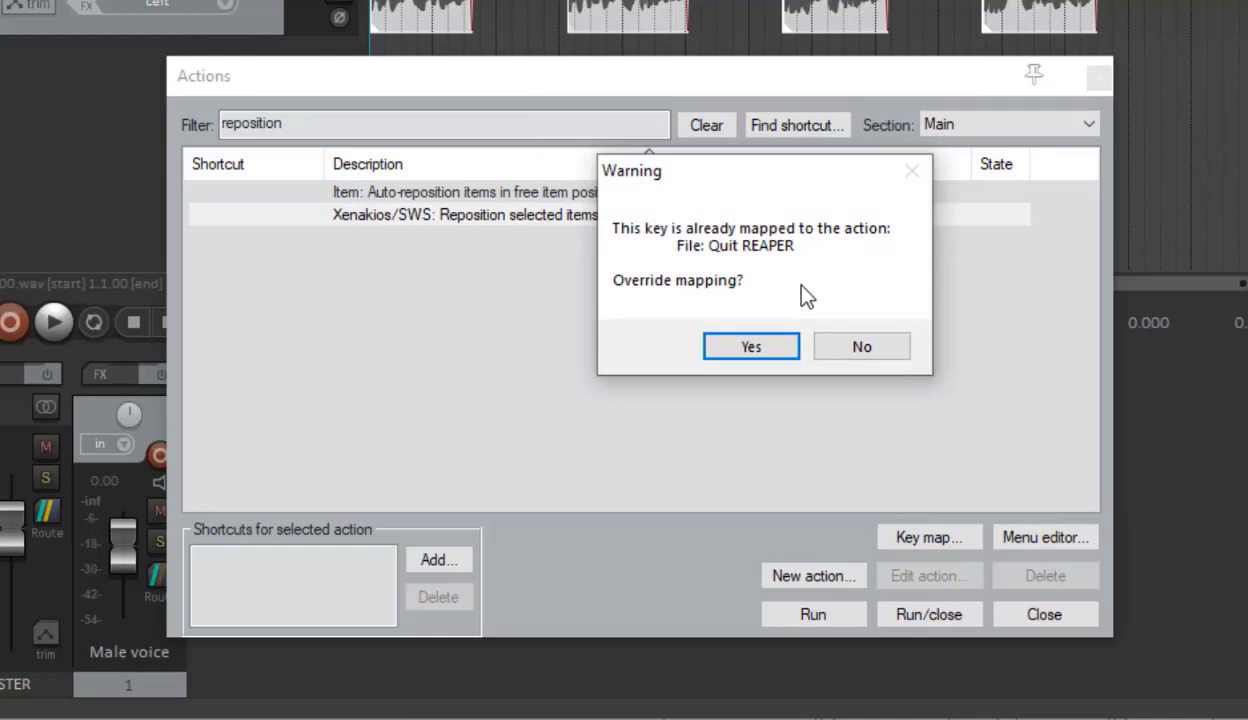
pyautogui.click(751, 346)
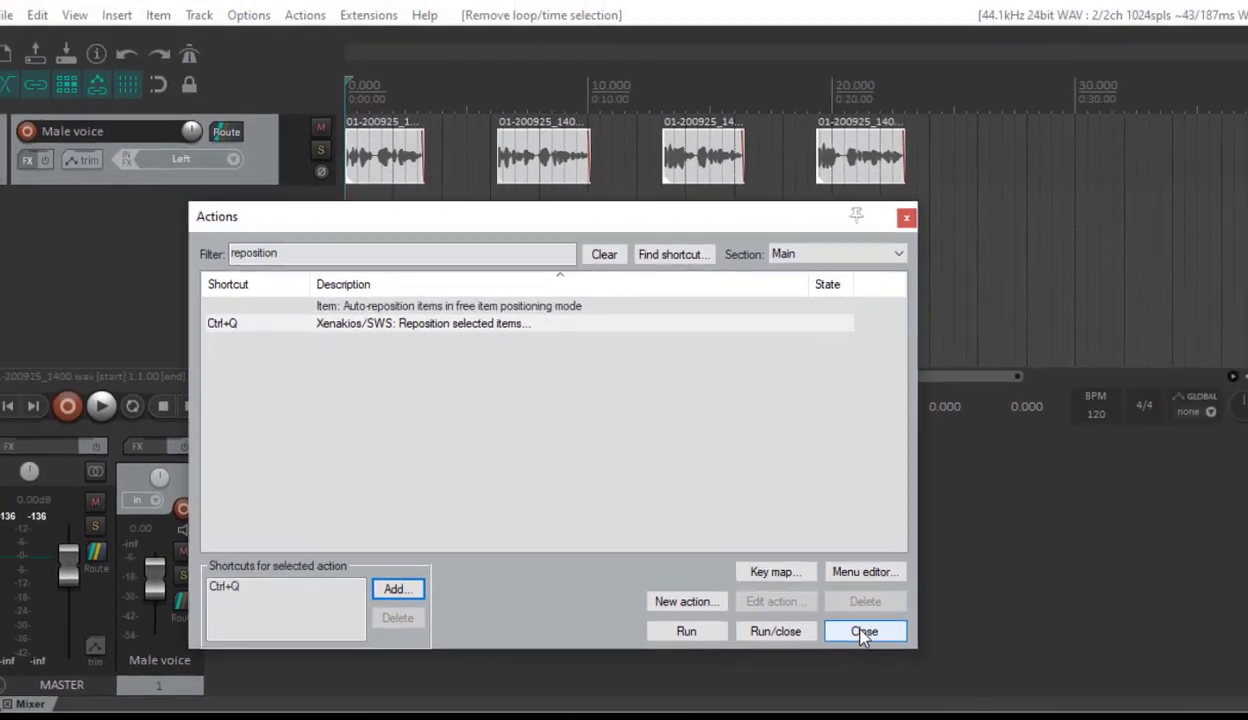
pyautogui.click(1040, 616)
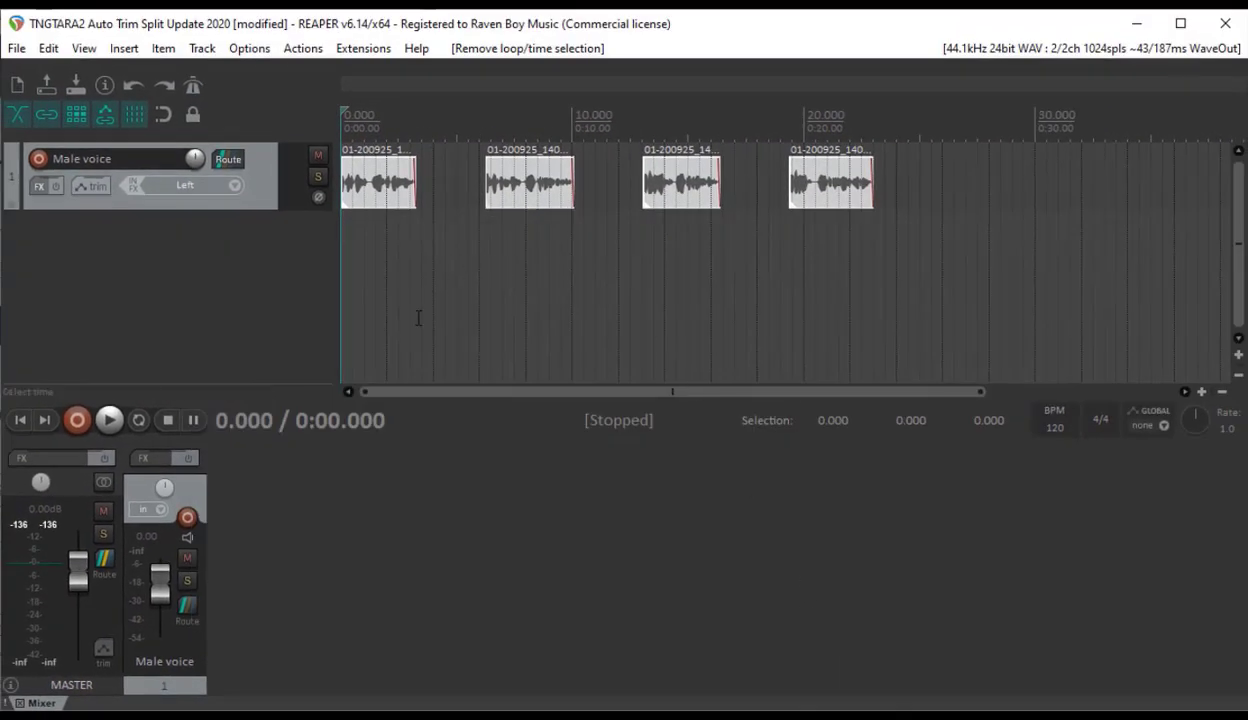
# - Shift the second, third and fourth voice items to about 4.4, 9.8 and 14.3 s, turning ripple editing off after moving the second
pyautogui.click(503, 290)
pyautogui.moveTo(519, 190); pyautogui.dragTo(476, 190)
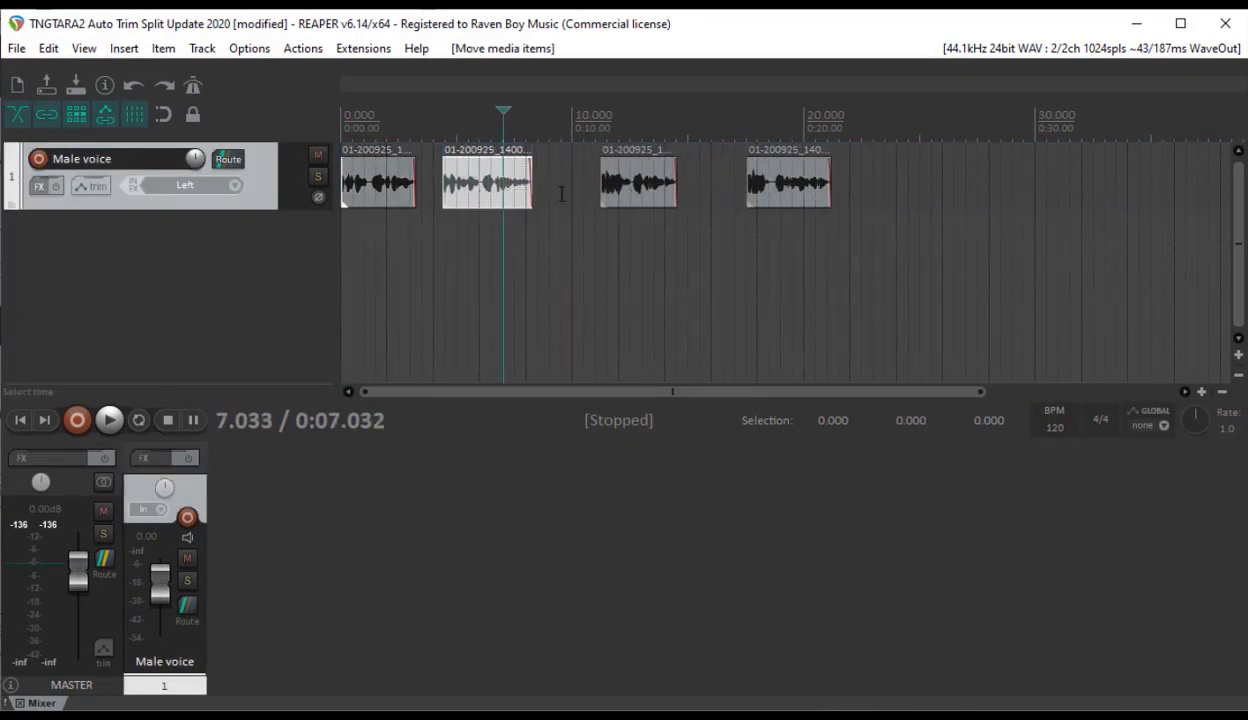
pyautogui.click(105, 114)
pyautogui.moveTo(635, 185); pyautogui.dragTo(603, 195)
pyautogui.moveTo(788, 198); pyautogui.dragTo(698, 200)
# - Select all four voice items and reposition them with a 3.00-second interval added to the item end
pyautogui.moveTo(385, 163); pyautogui.dragTo(688, 192)
pyautogui.hotkey('ctrl', 'r')
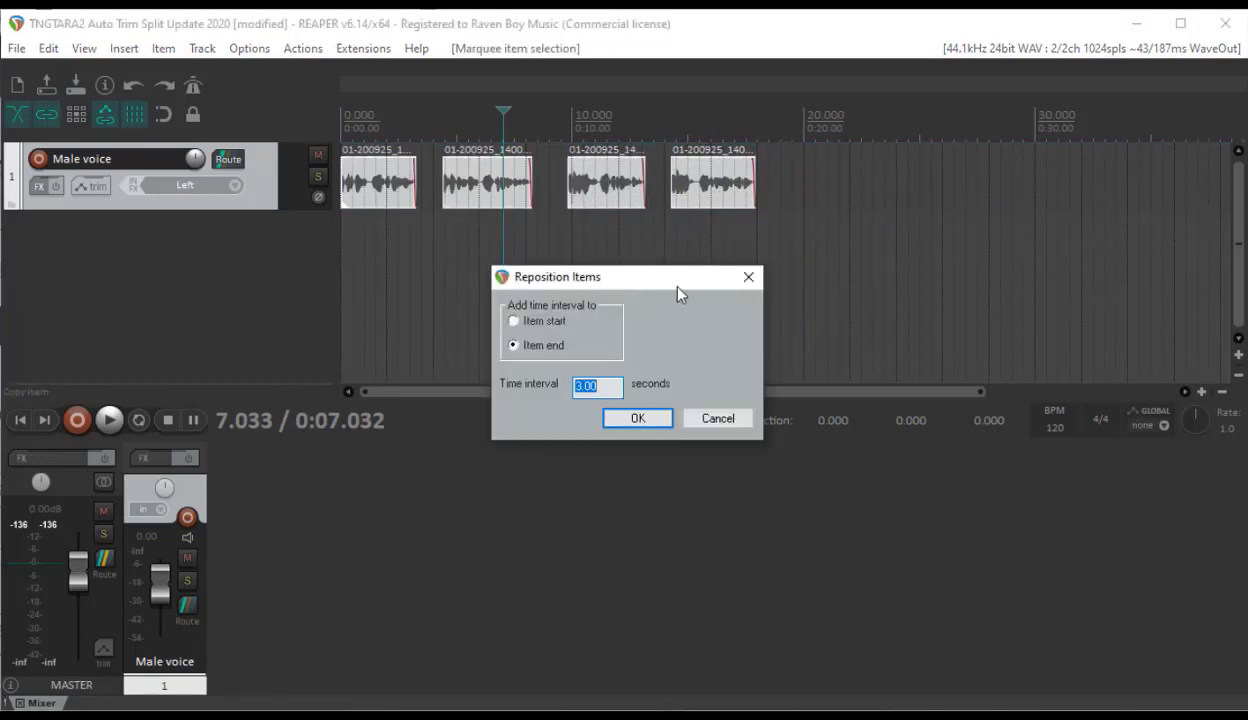
pyautogui.click(638, 419)
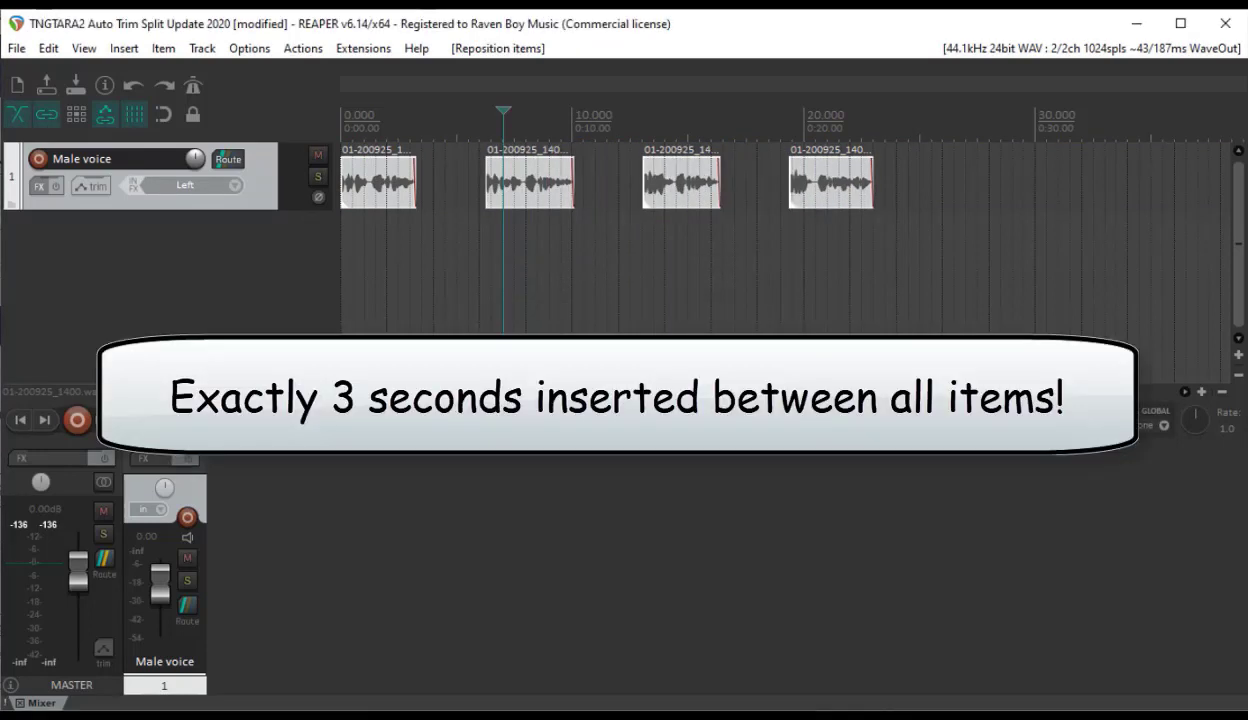